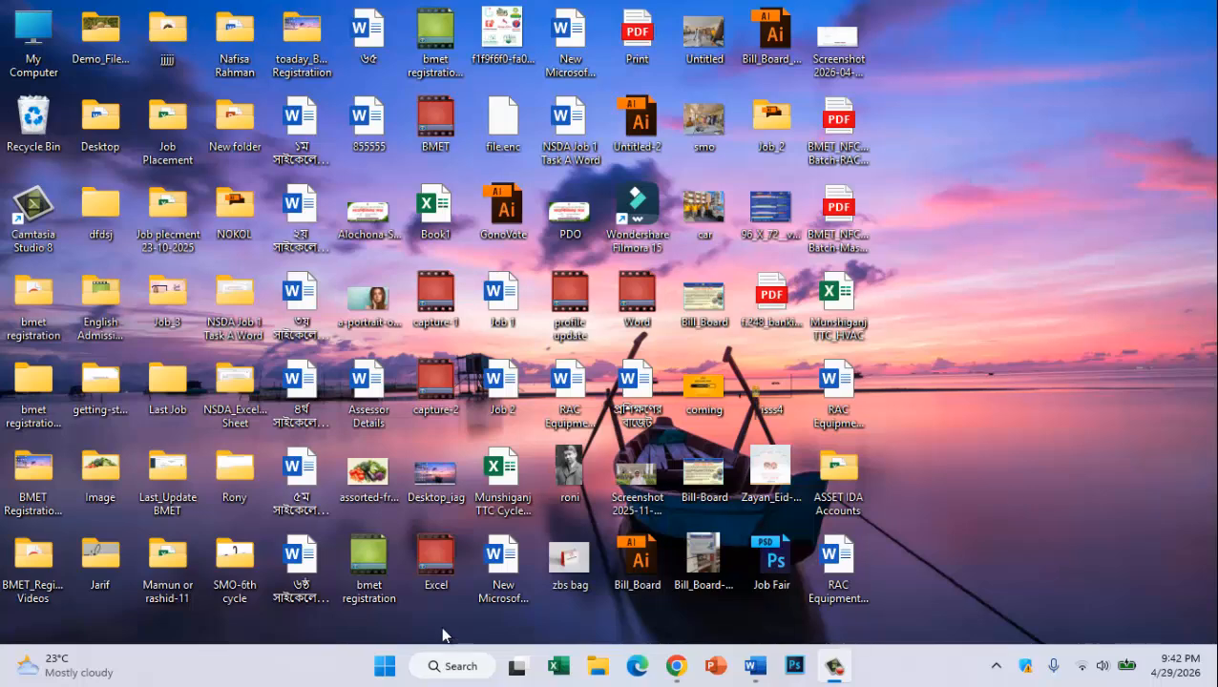
# Find Illustrator CC through the Windows search and launch it
pyautogui.click(380, 672)
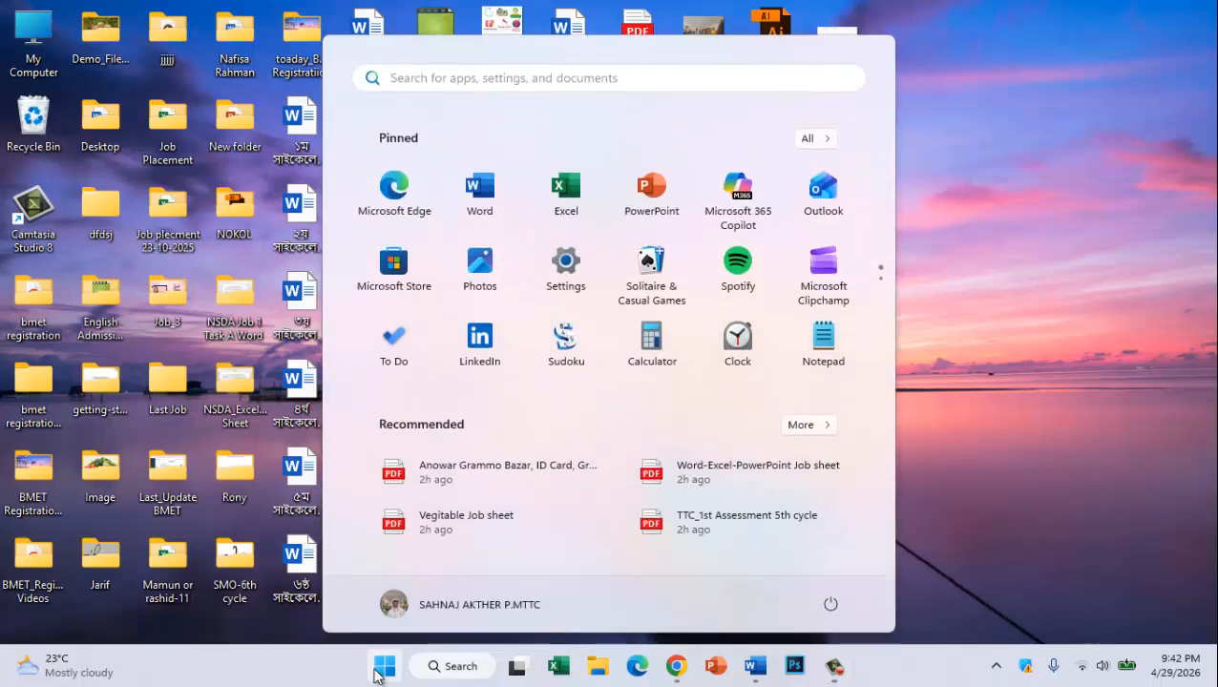
pyautogui.click(401, 83)
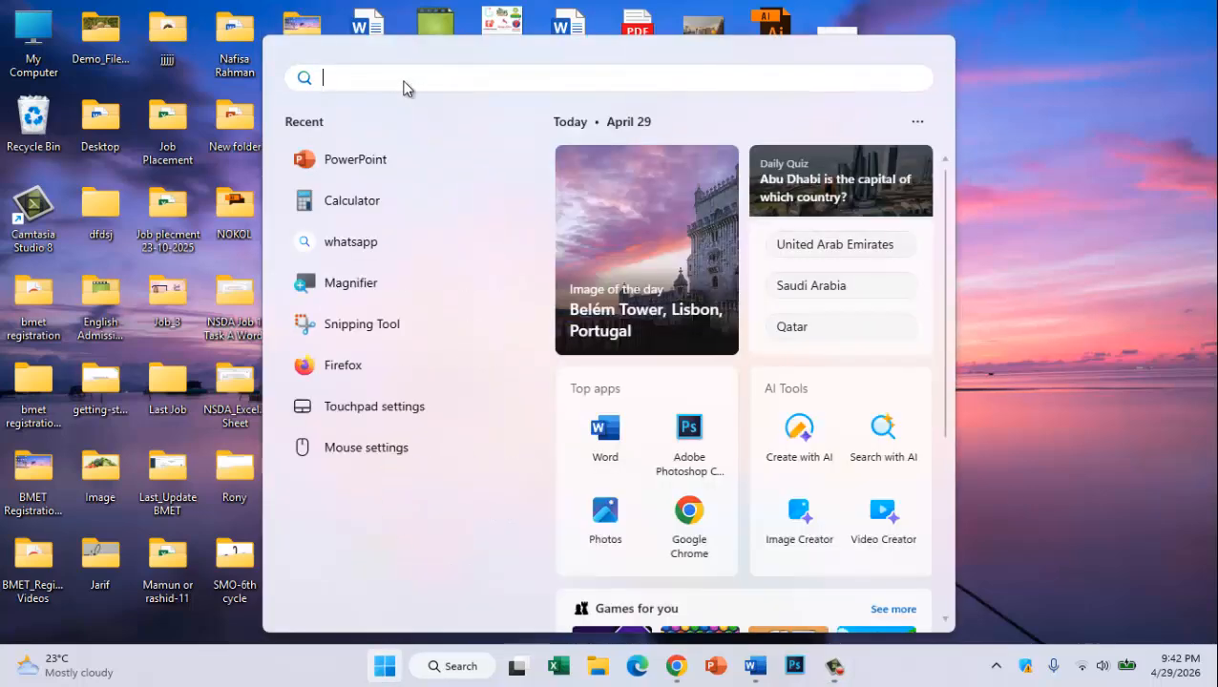
pyautogui.write('illus')
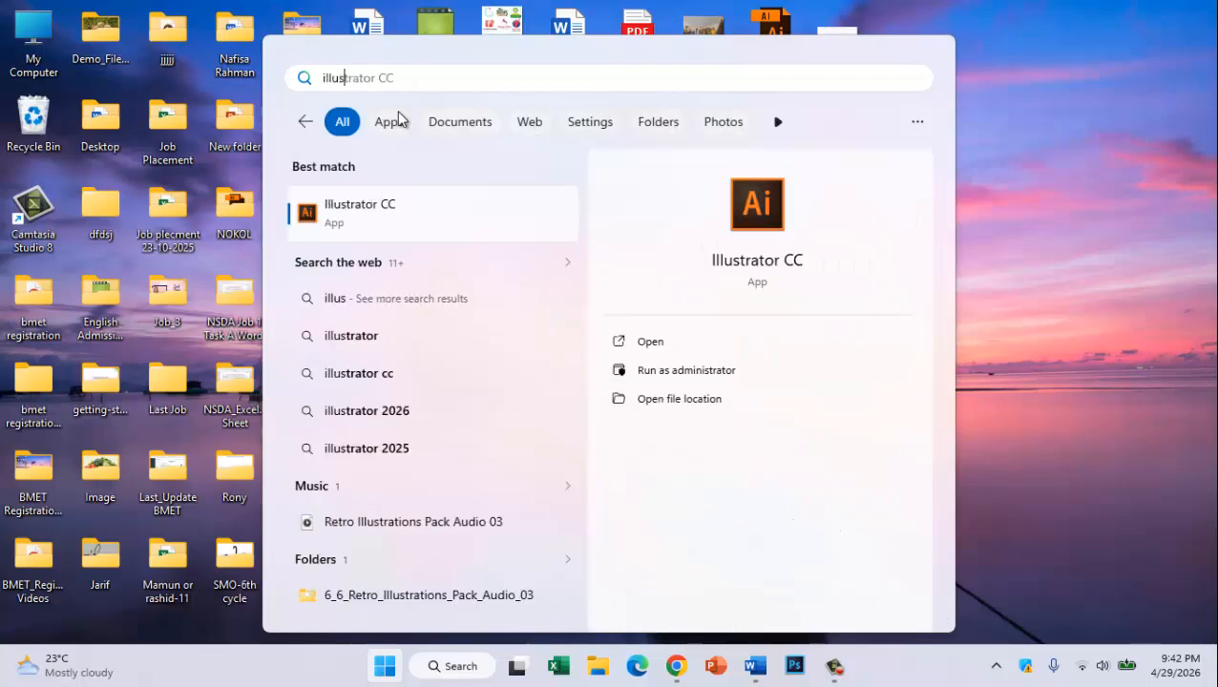
pyautogui.click(360, 212)
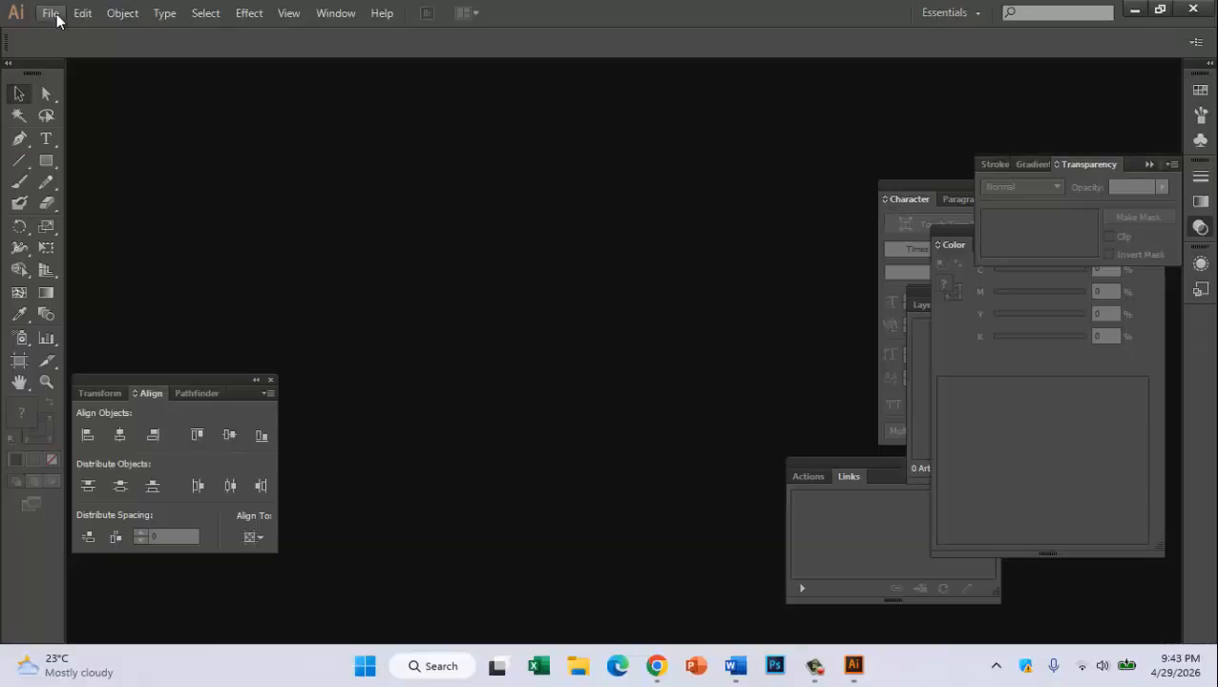
# Create a new A4 portrait document in CMYK mode named "BD Govt Logo"
pyautogui.click(51, 14)
pyautogui.click(86, 34)
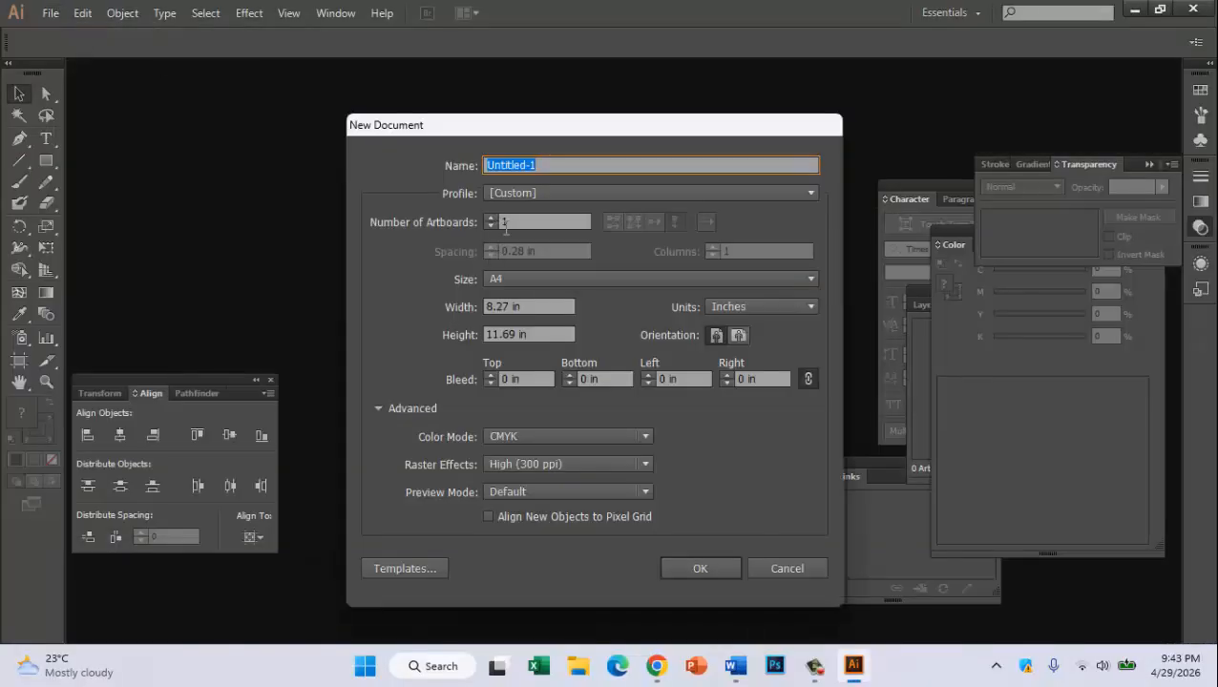
pyautogui.write('BD Govt Logo')
pyautogui.press('Tab')
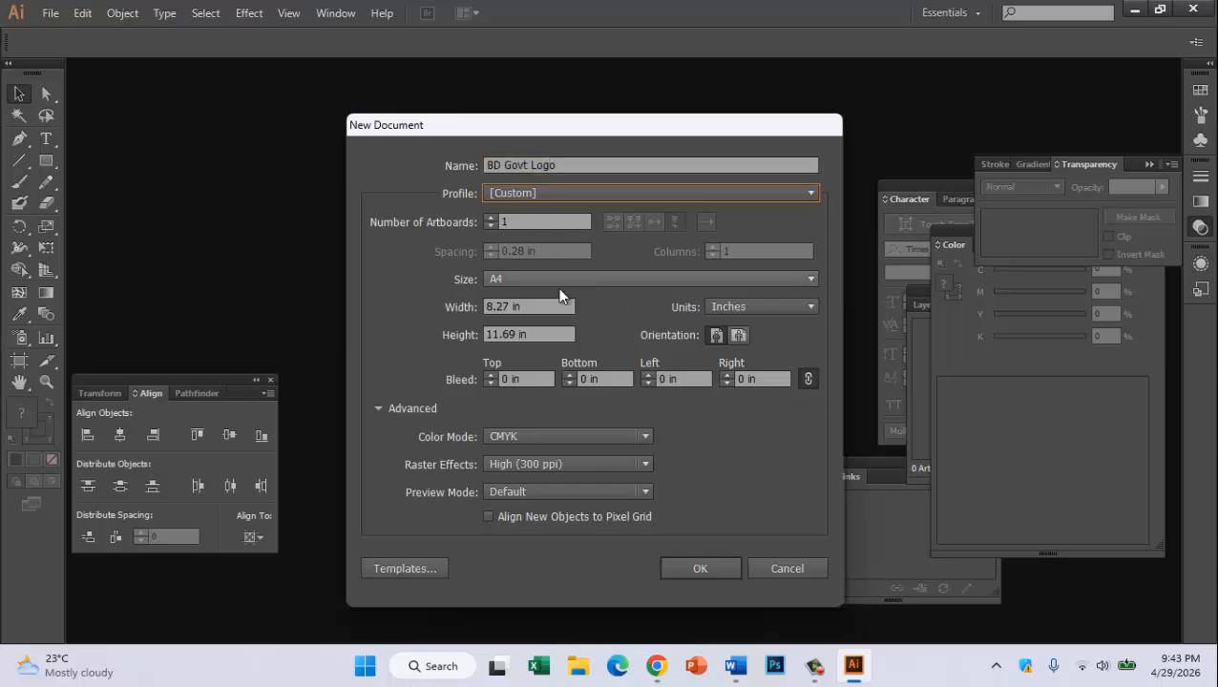
pyautogui.click(701, 568)
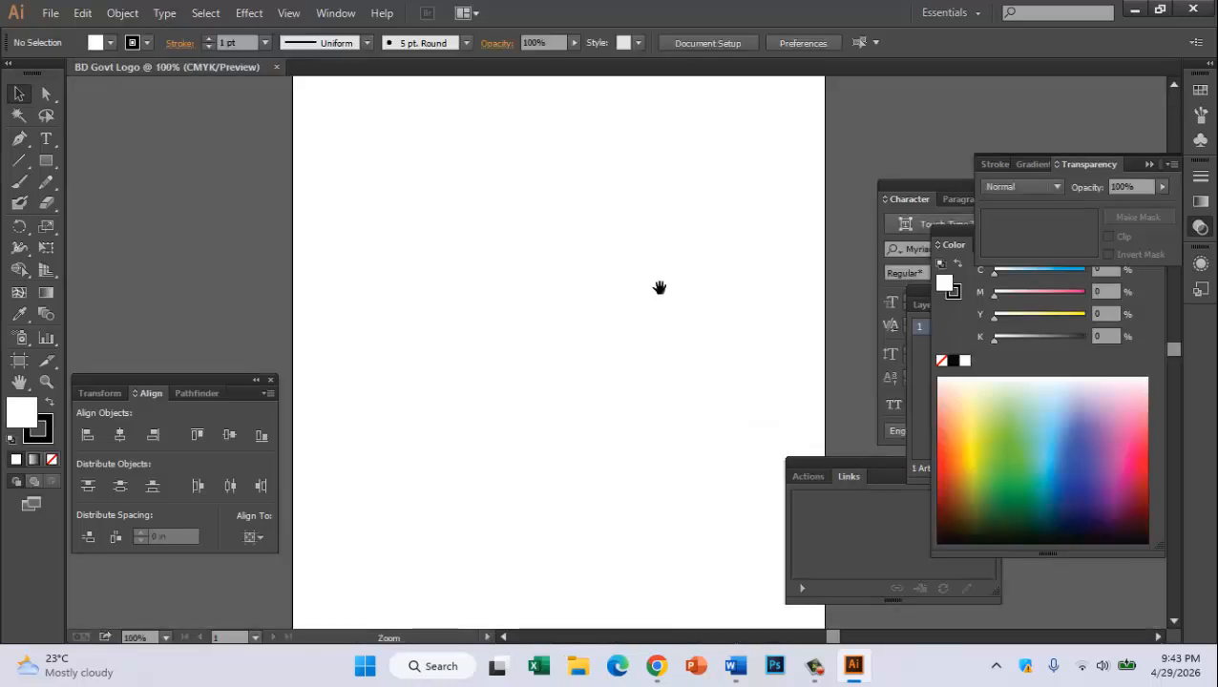
# Set the fill to none and draw a circle 3 in wide and 3 in high with the Ellipse tool
pyautogui.scroll(1, 660, 272)
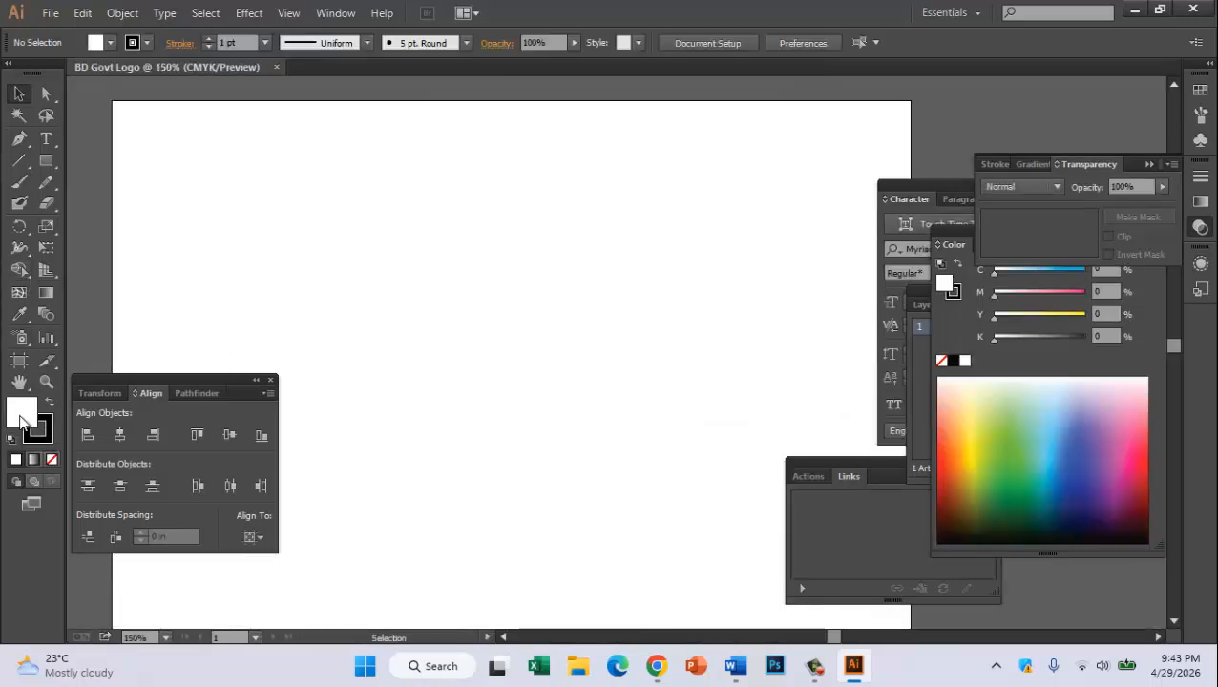
pyautogui.click(51, 459)
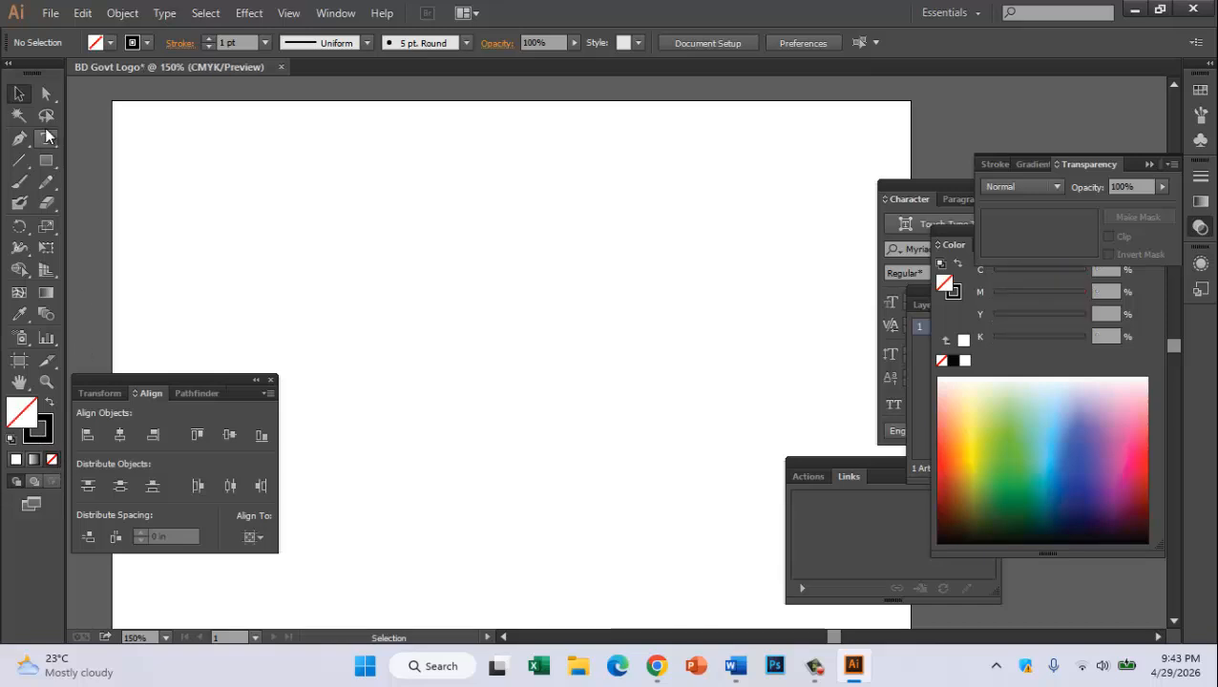
pyautogui.press('l')
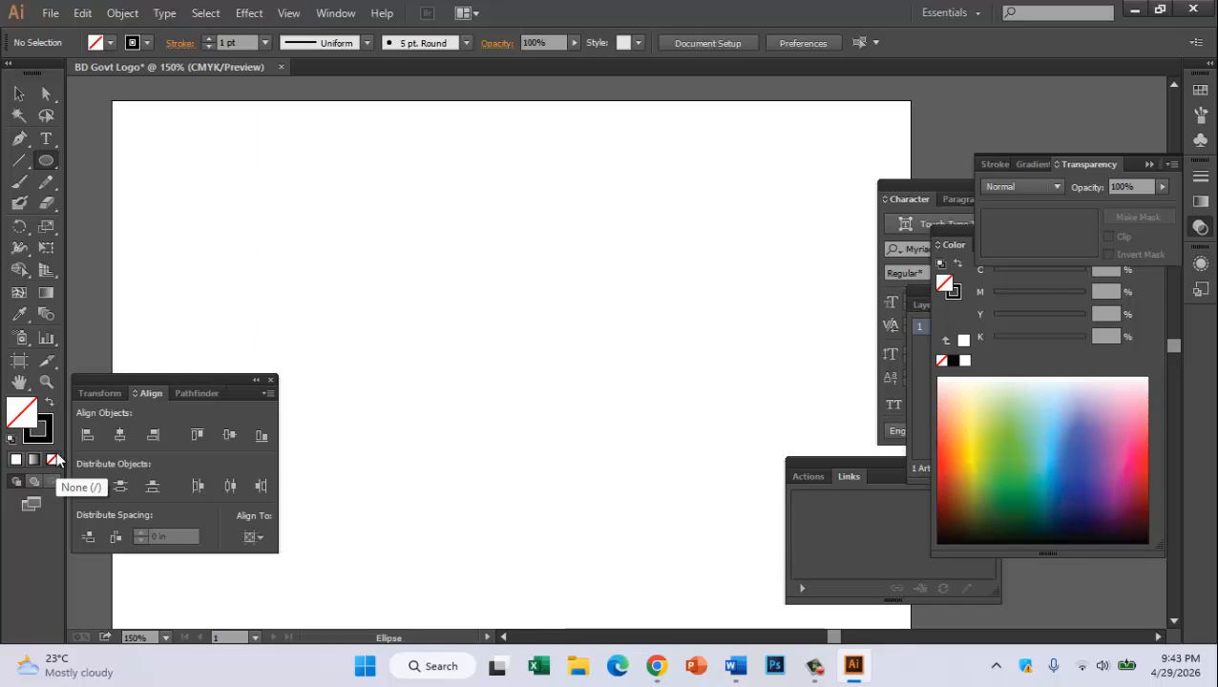
pyautogui.click(47, 165)
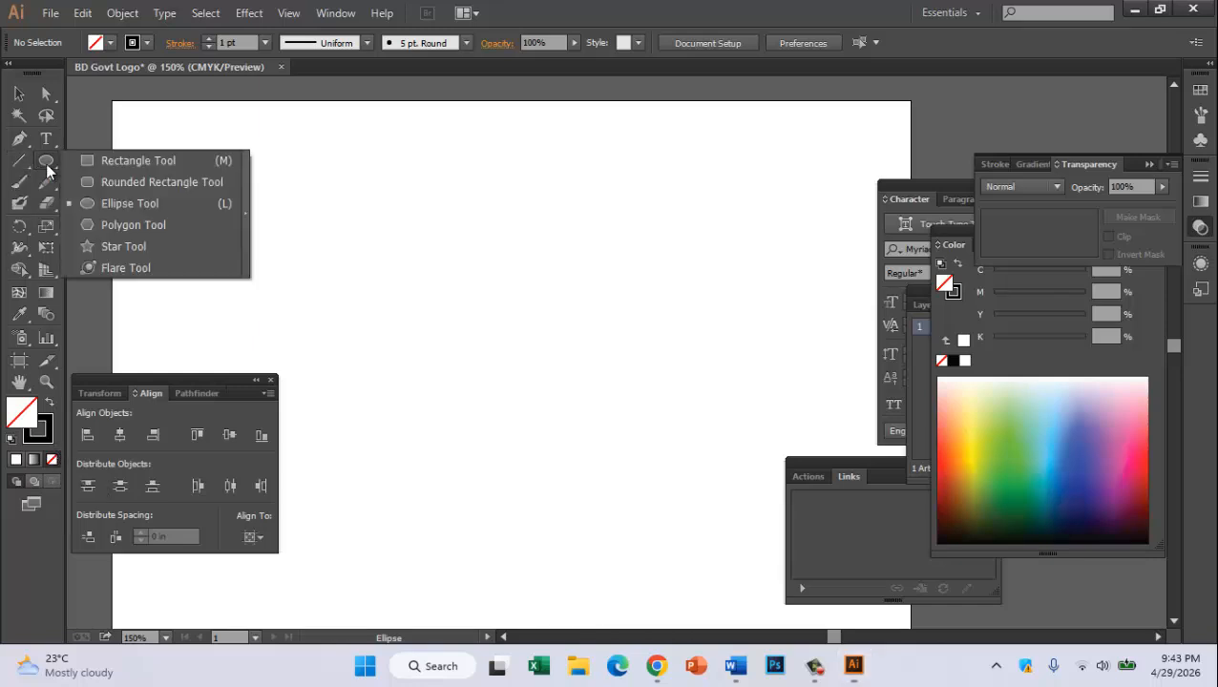
pyautogui.click(145, 207)
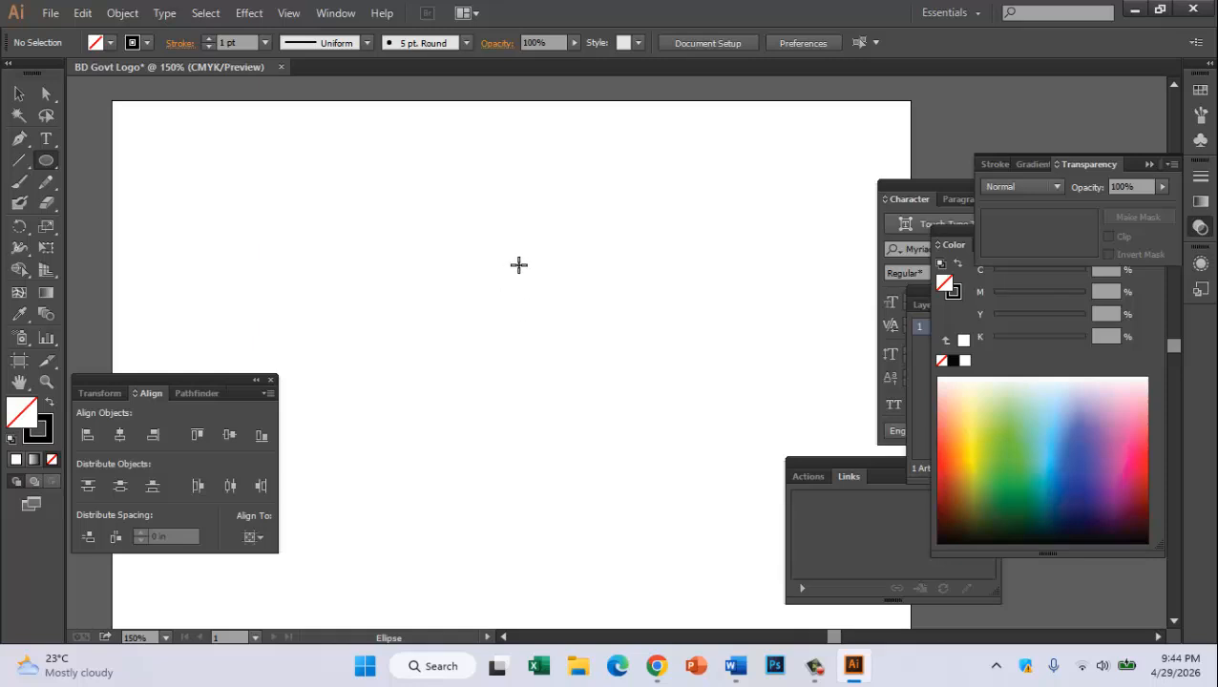
pyautogui.click(525, 274)
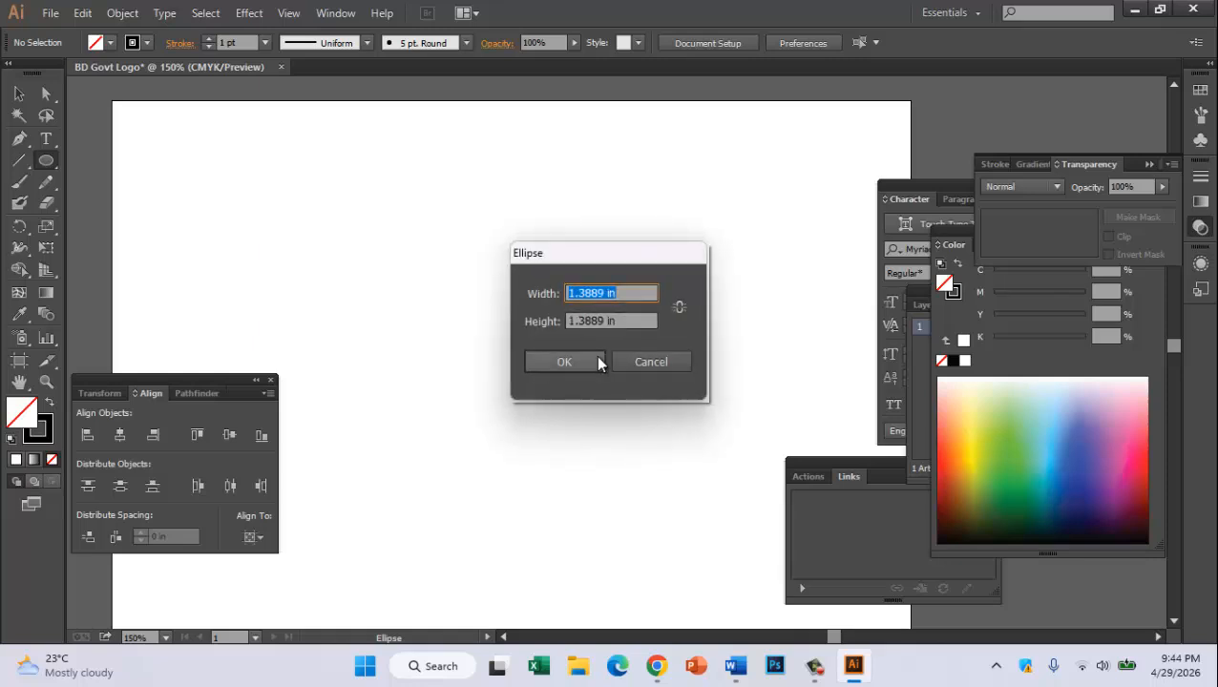
pyautogui.write('3')
pyautogui.press('Tab')
pyautogui.write('3')
pyautogui.press('Tab')
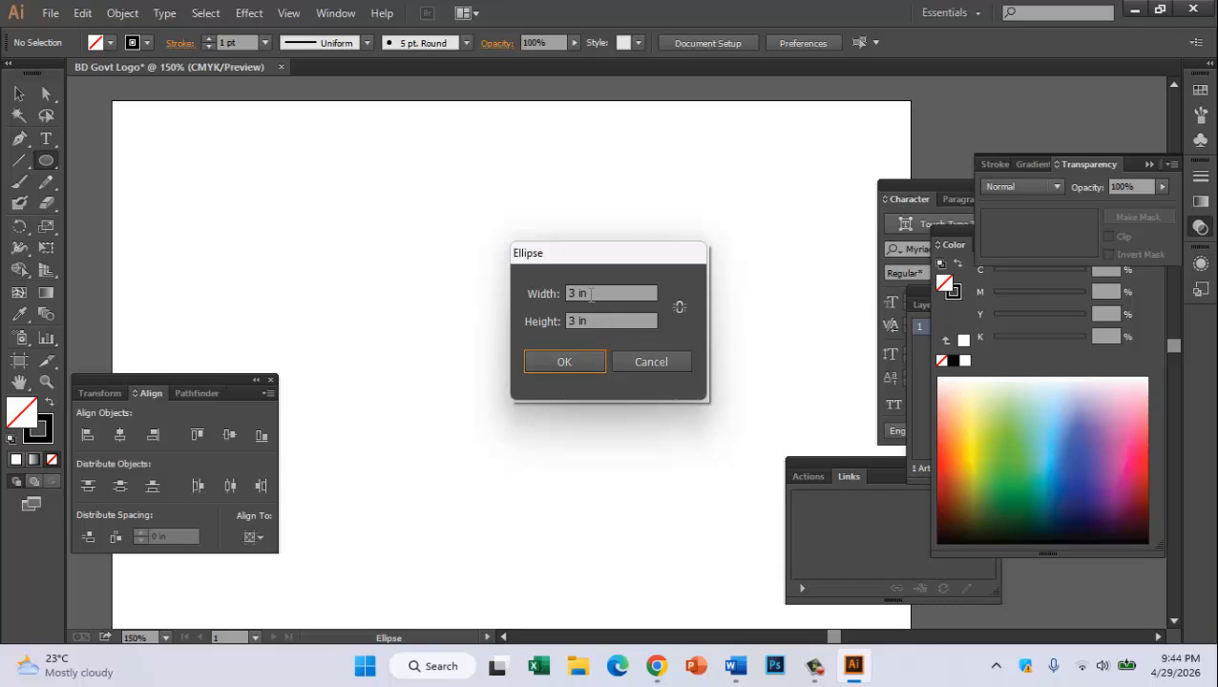
pyautogui.click(577, 367)
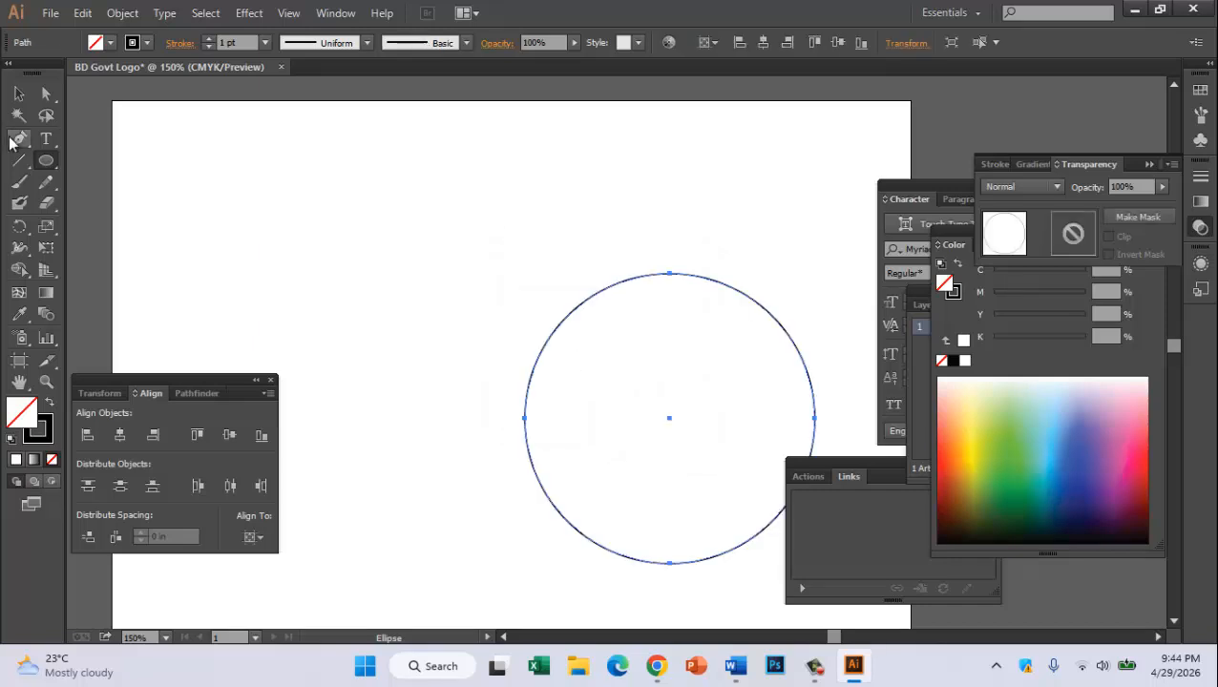
# Move the circle toward the artboard's upper middle and make a concentric copy scaled uniformly to 120%
pyautogui.click(19, 93)
pyautogui.moveTo(670, 421); pyautogui.dragTo(521, 334)
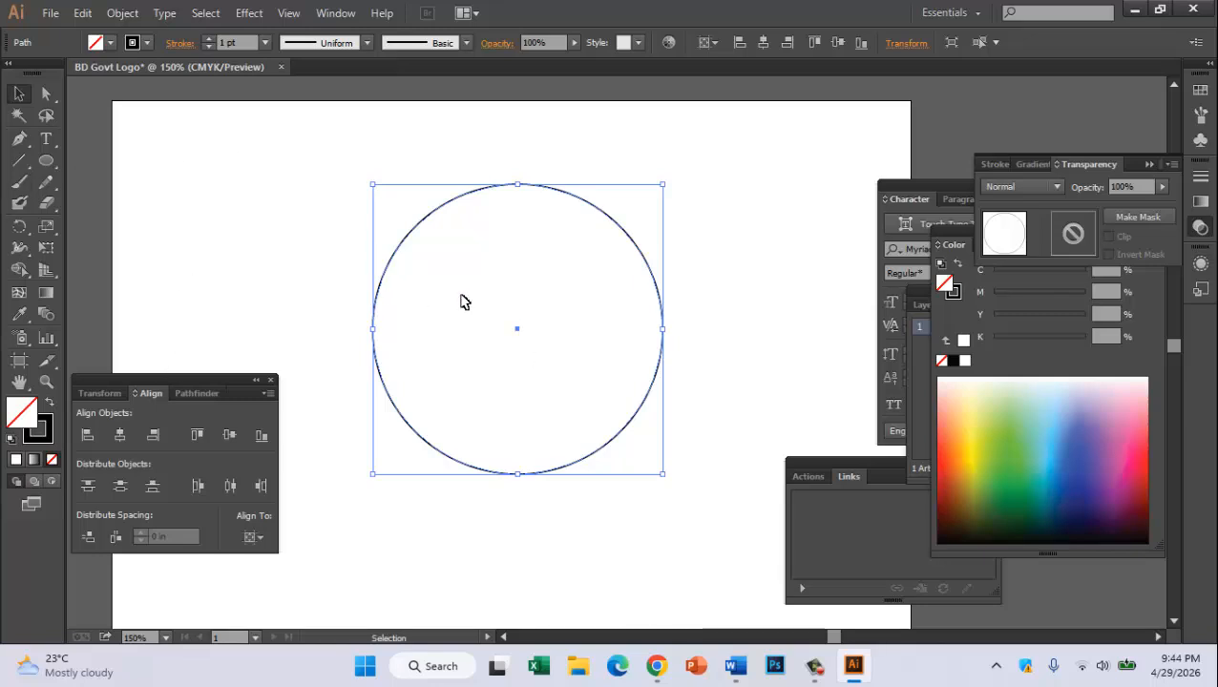
pyautogui.doubleClick(47, 227)
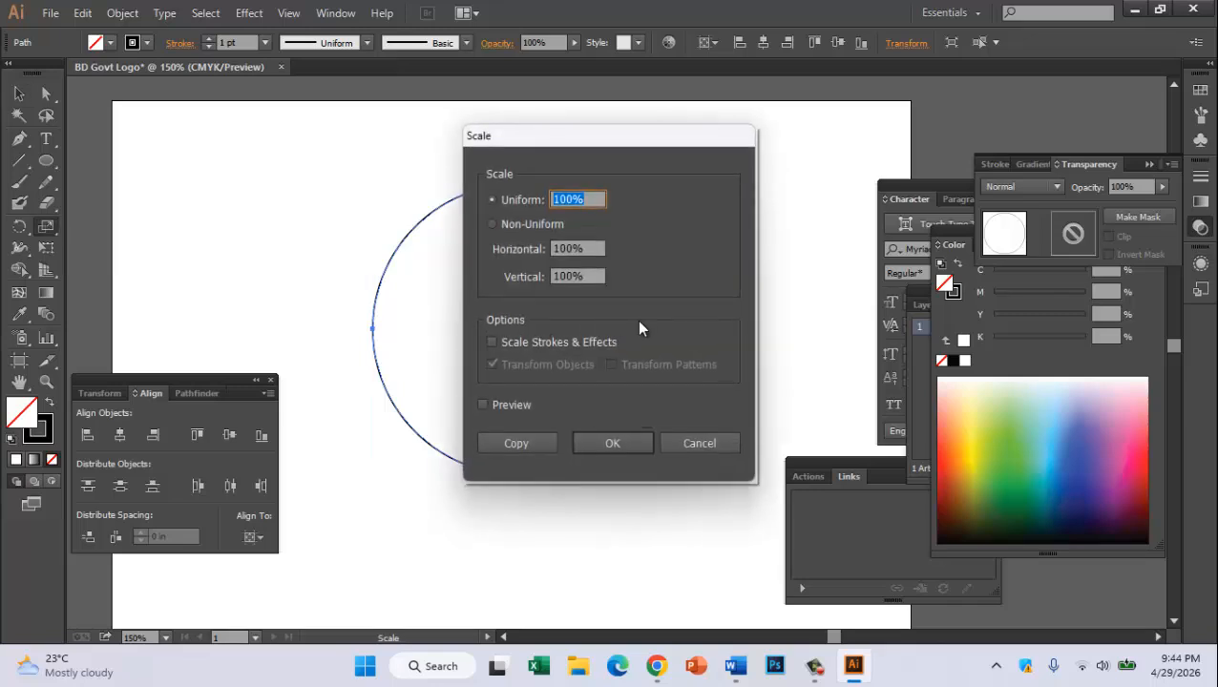
pyautogui.write('120')
pyautogui.click(518, 442)
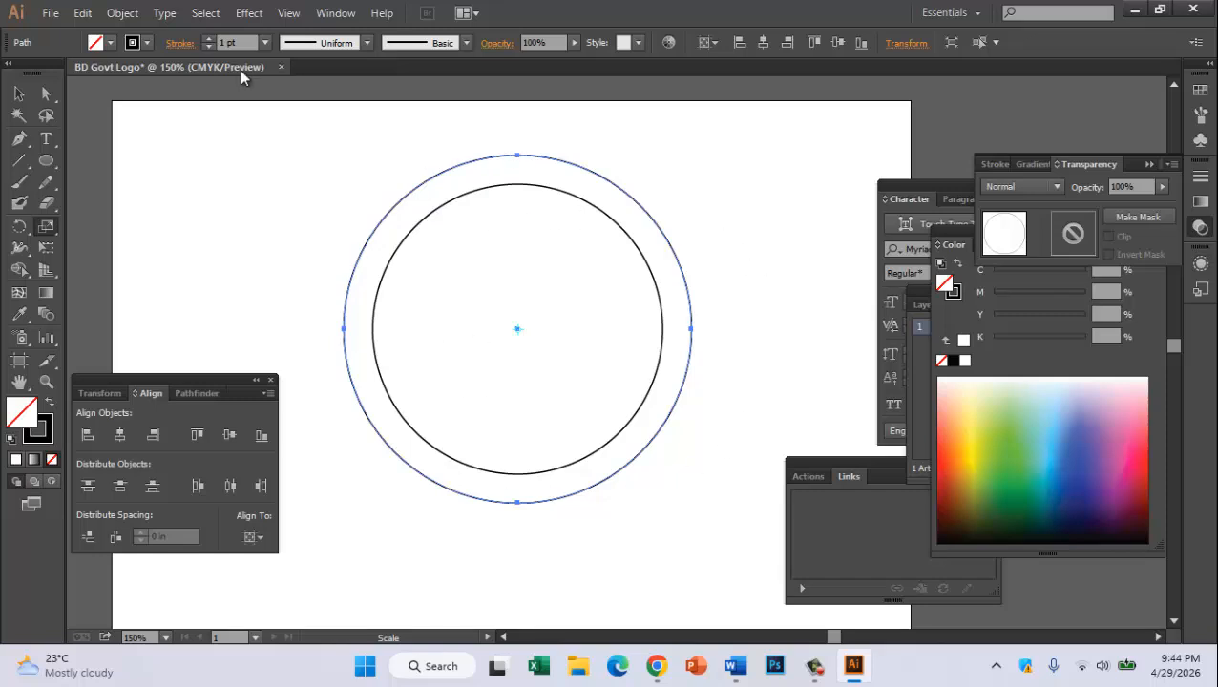
# Repeat the scaled copy to add a third, outermost circle, and move all three circles slightly down the artboard together
pyautogui.click(124, 13)
pyautogui.moveTo(164, 34)
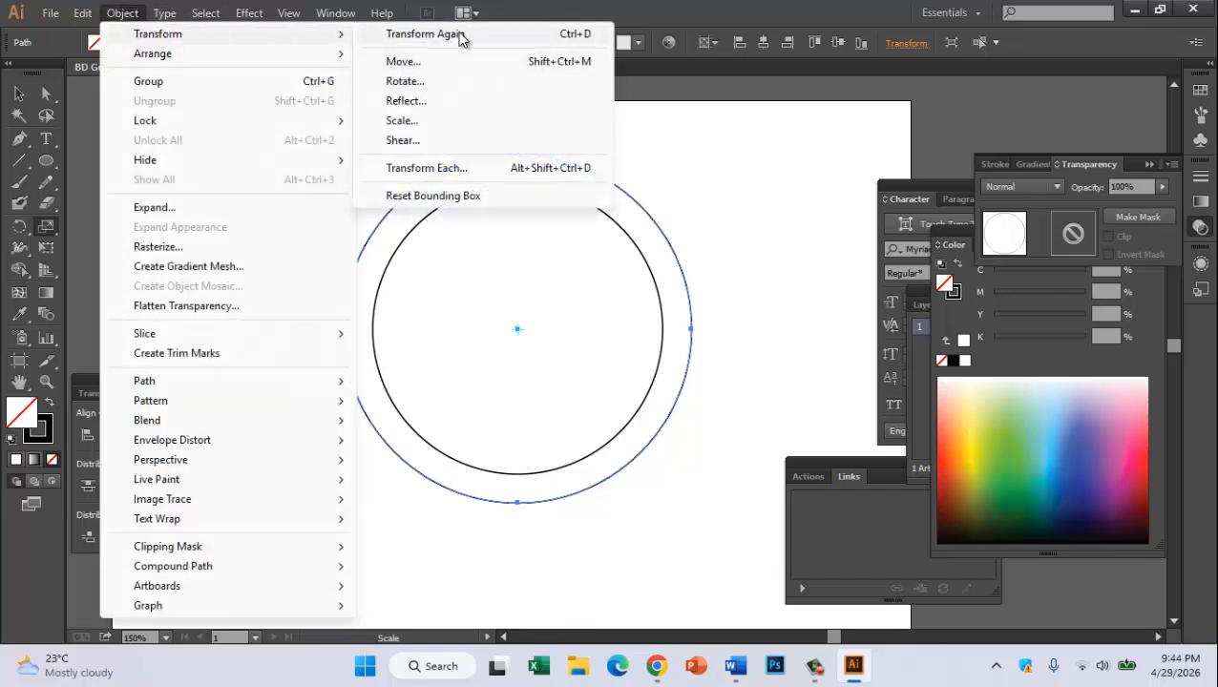
pyautogui.click(580, 36)
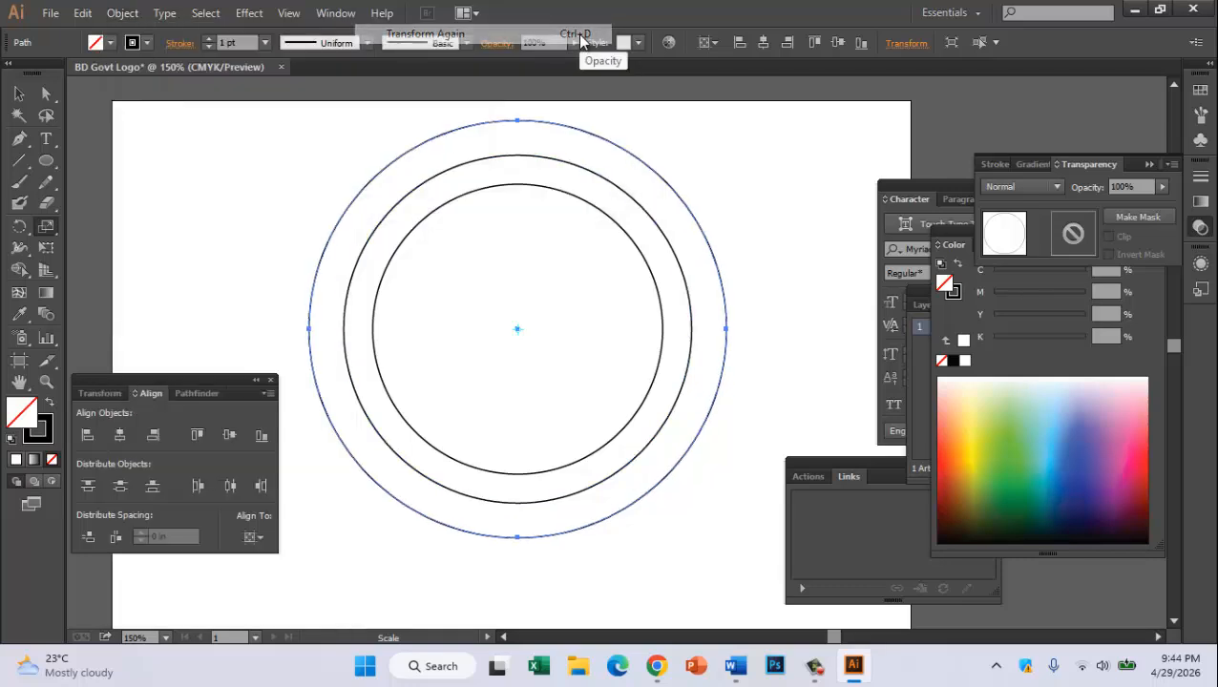
pyautogui.press('v')
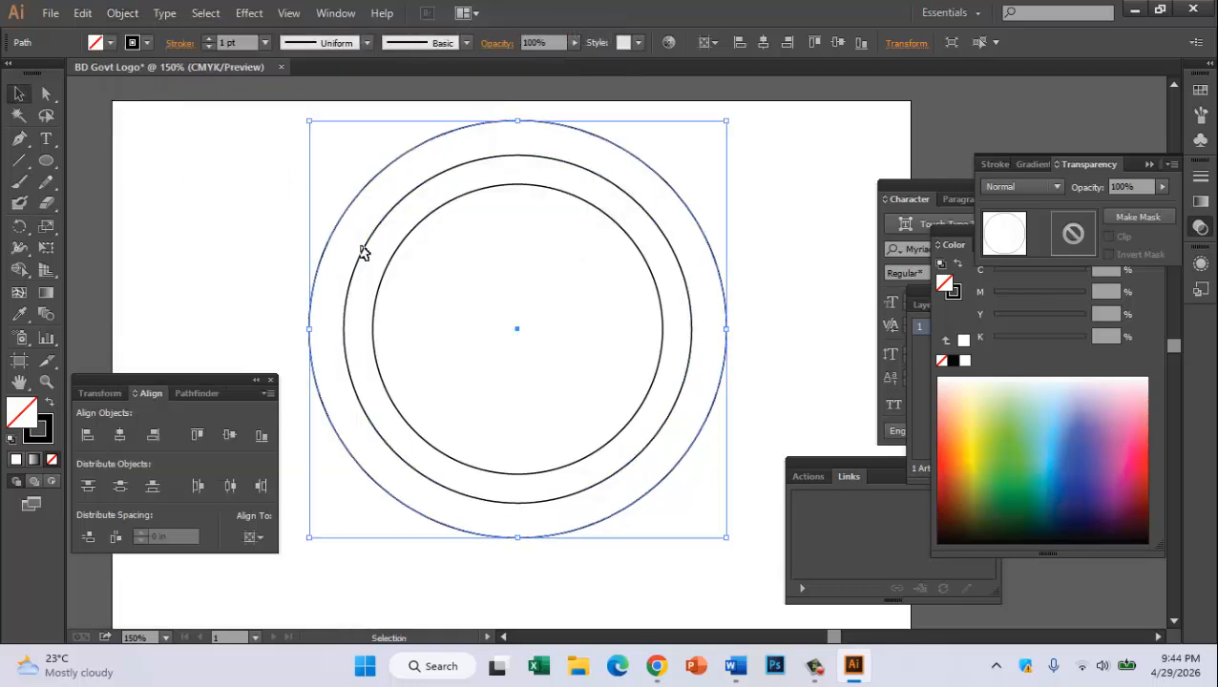
pyautogui.moveTo(277, 380); pyautogui.dragTo(613, 263)
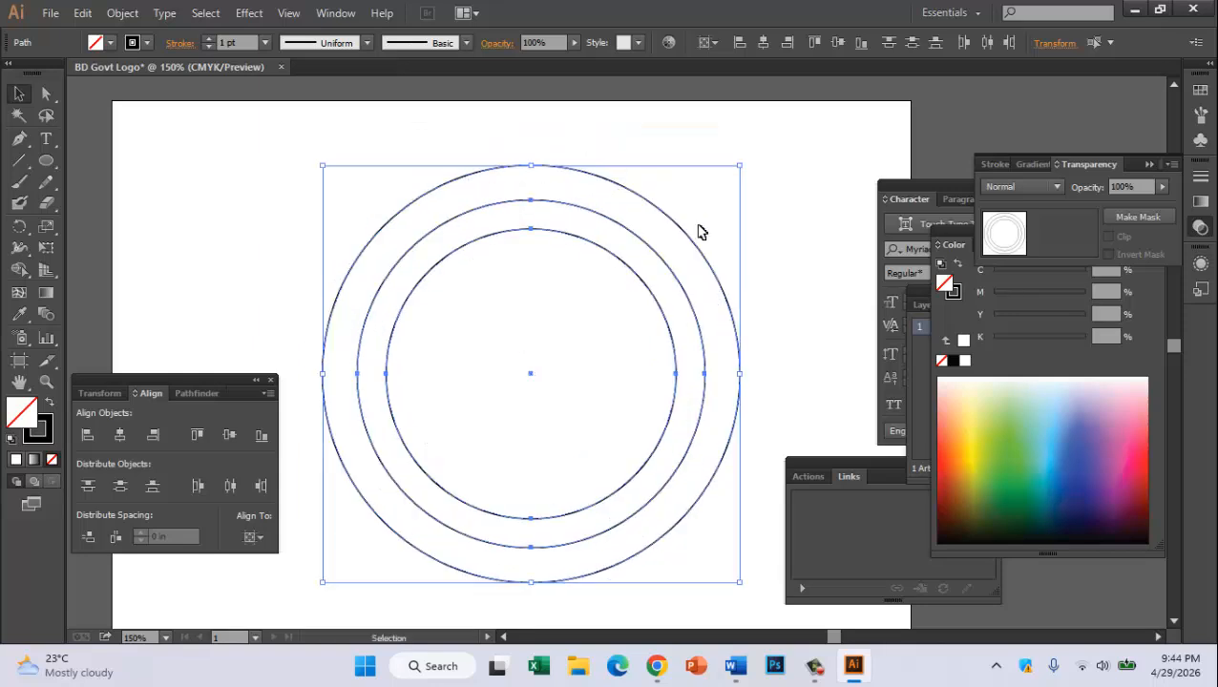
pyautogui.click(655, 228)
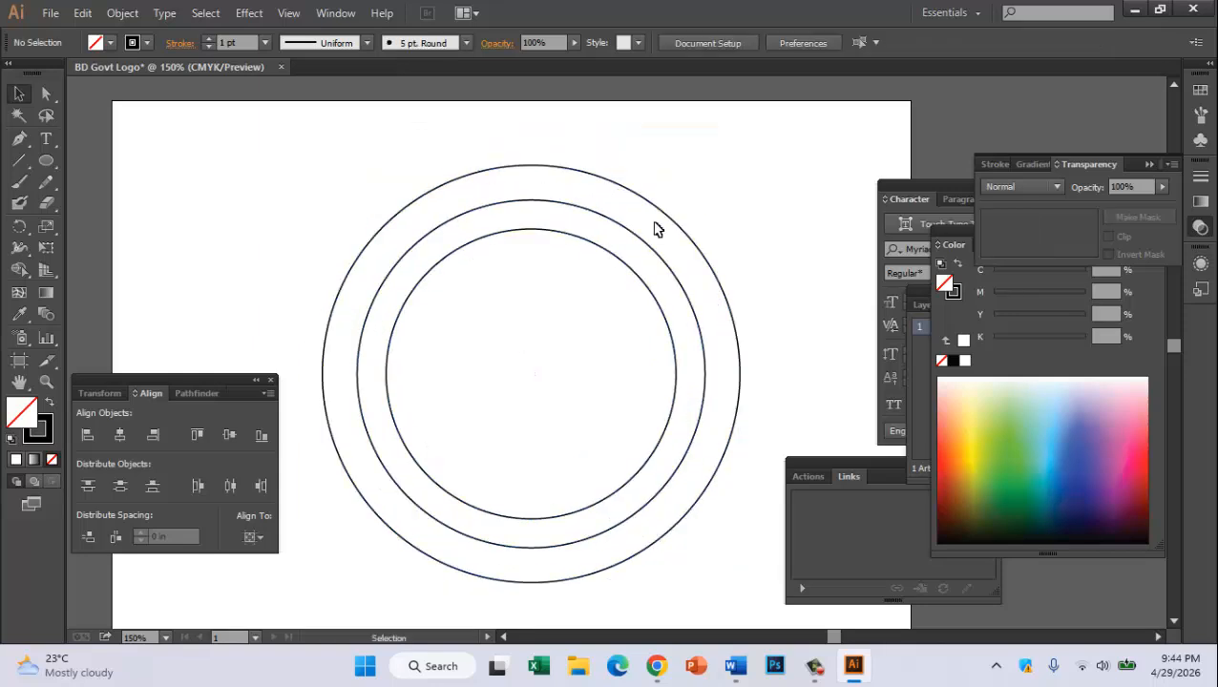
# Turn the middle circle into a type path and paste the copied text "গণপ্রজাতন্ত্রী বাংলাদেশ" onto it
pyautogui.click(554, 203)
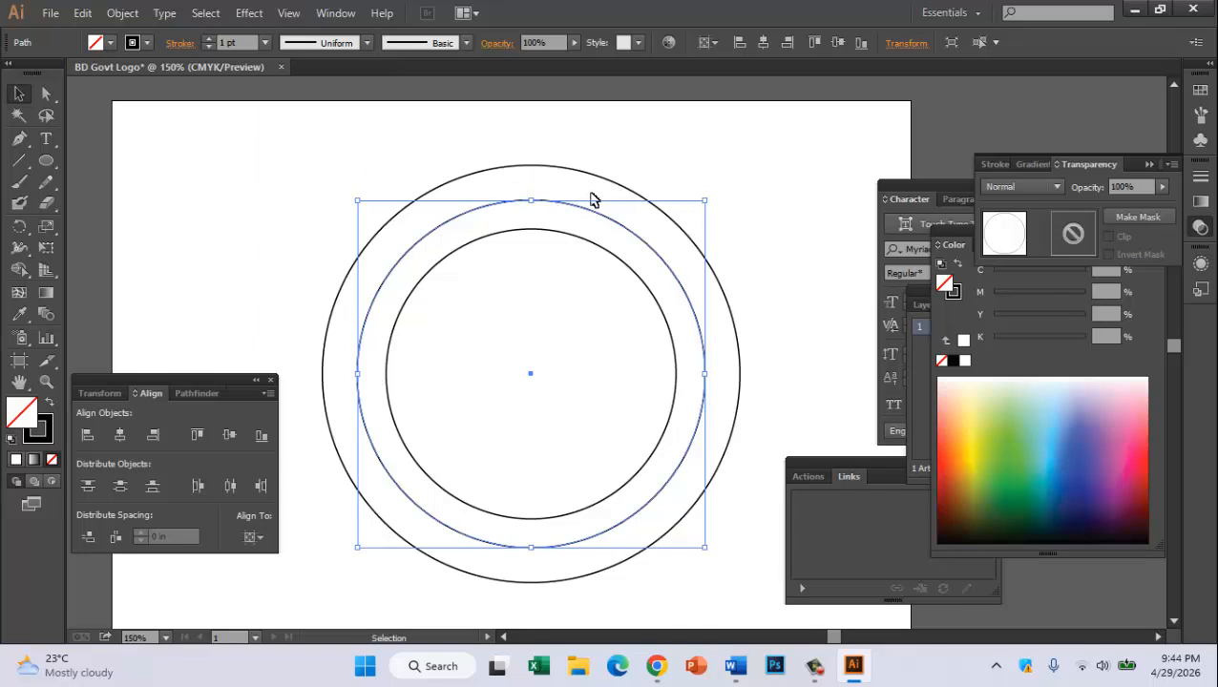
pyautogui.click(46, 138)
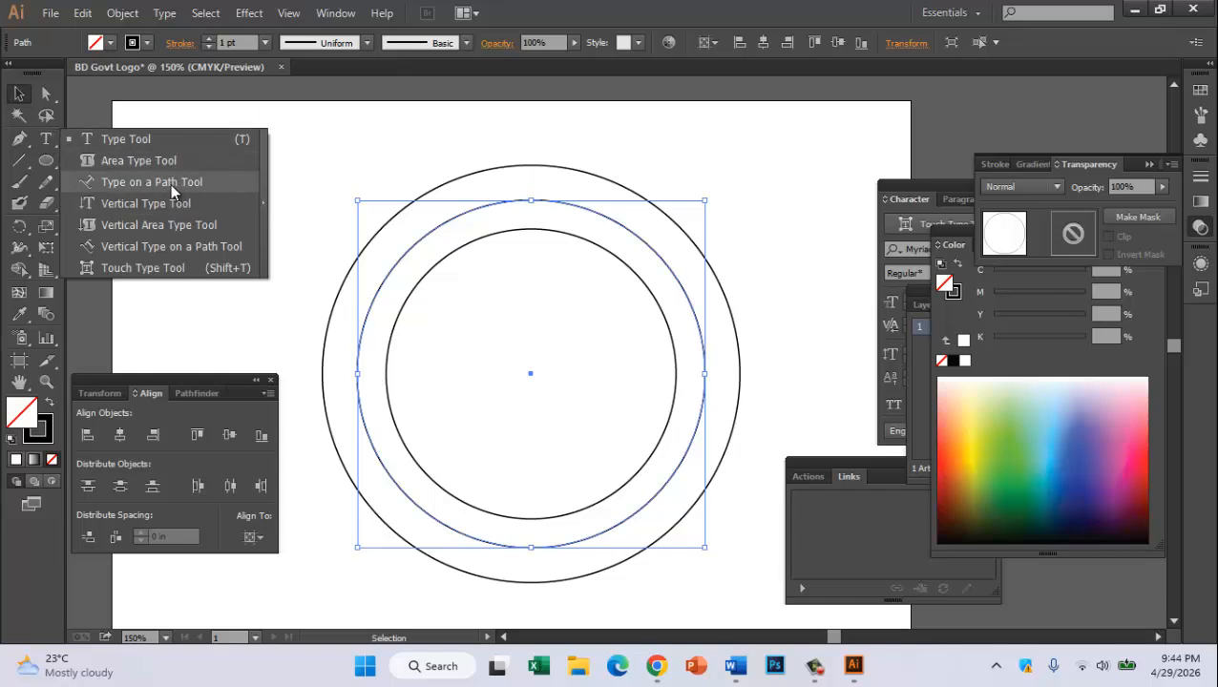
pyautogui.click(131, 186)
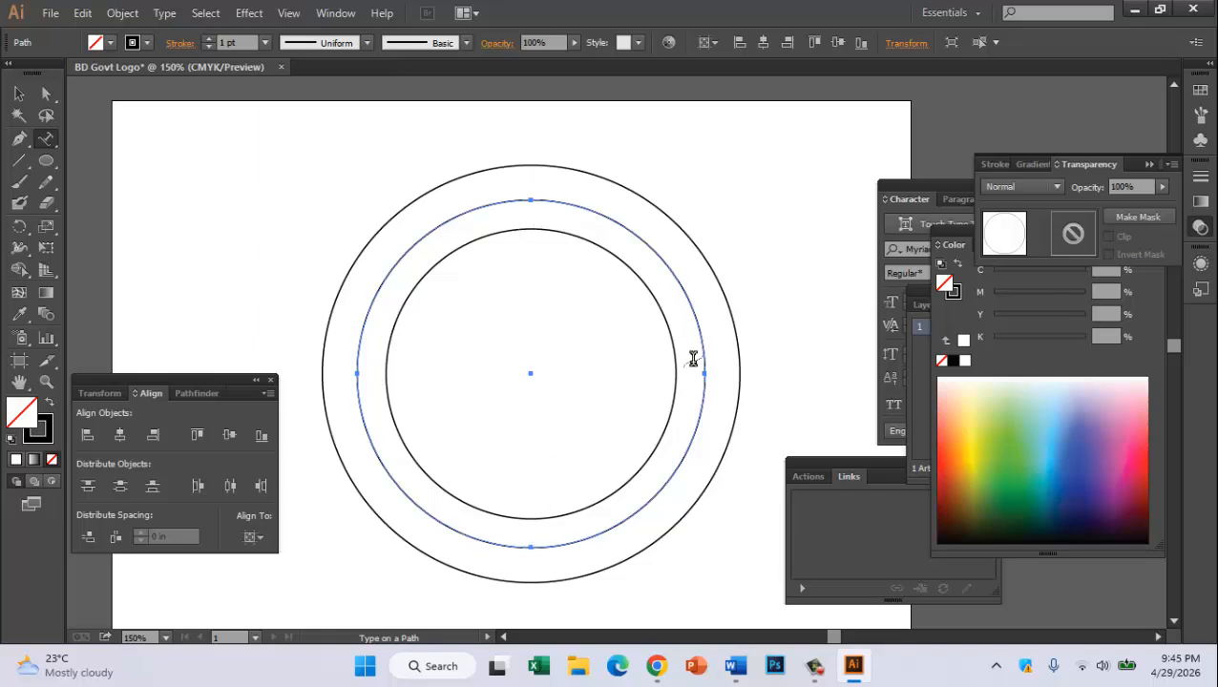
pyautogui.click(532, 547)
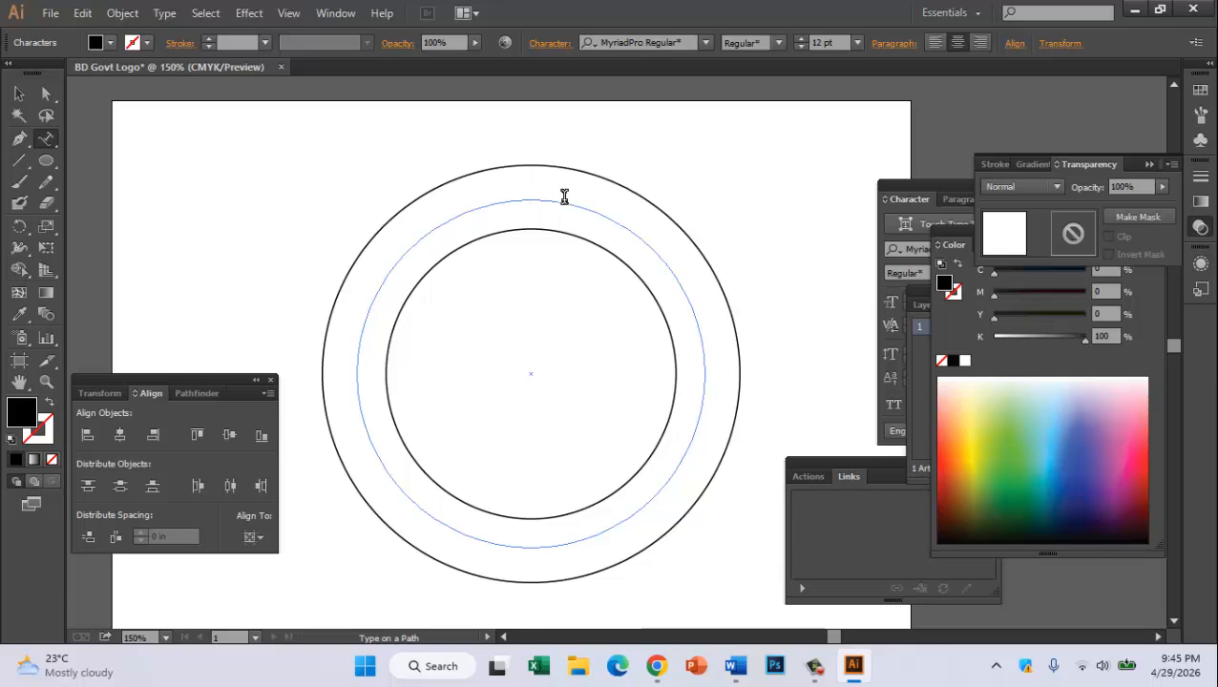
pyautogui.hotkey('ctrl', 'v')
pyautogui.press('Escape')
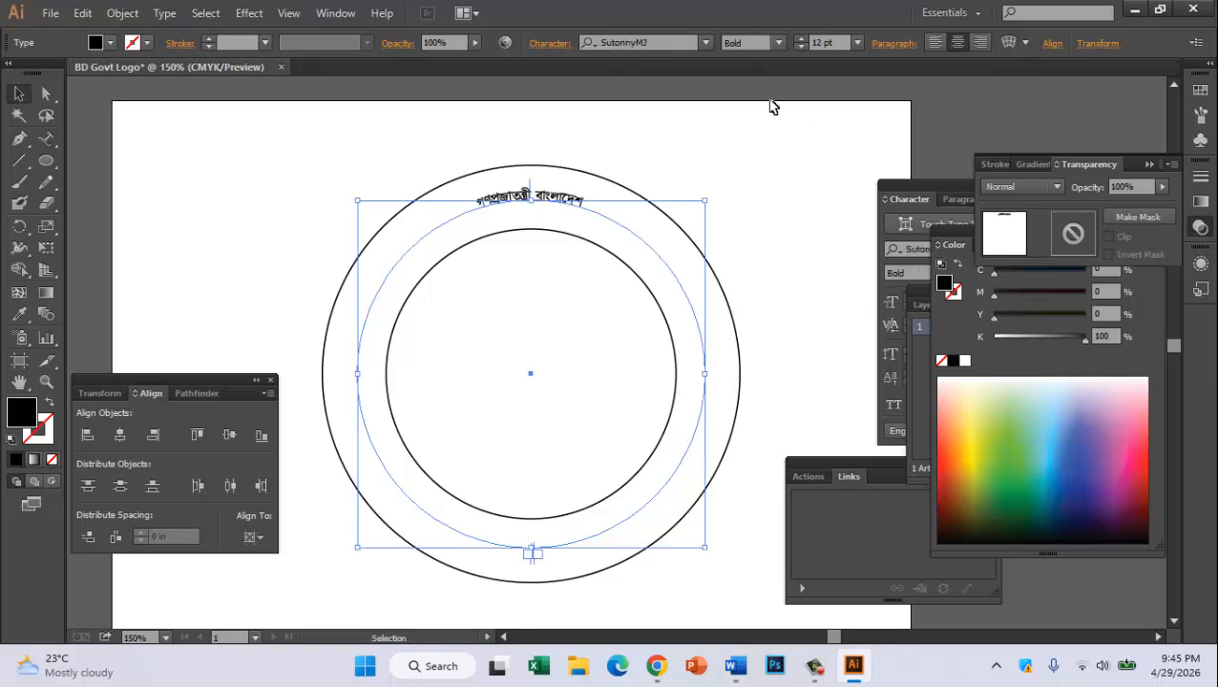
# Set the font size of the curved text to 46 pt and deselect it
pyautogui.click(800, 40)
pyautogui.moveTo(799, 39); pyautogui.dragTo(799, 48)
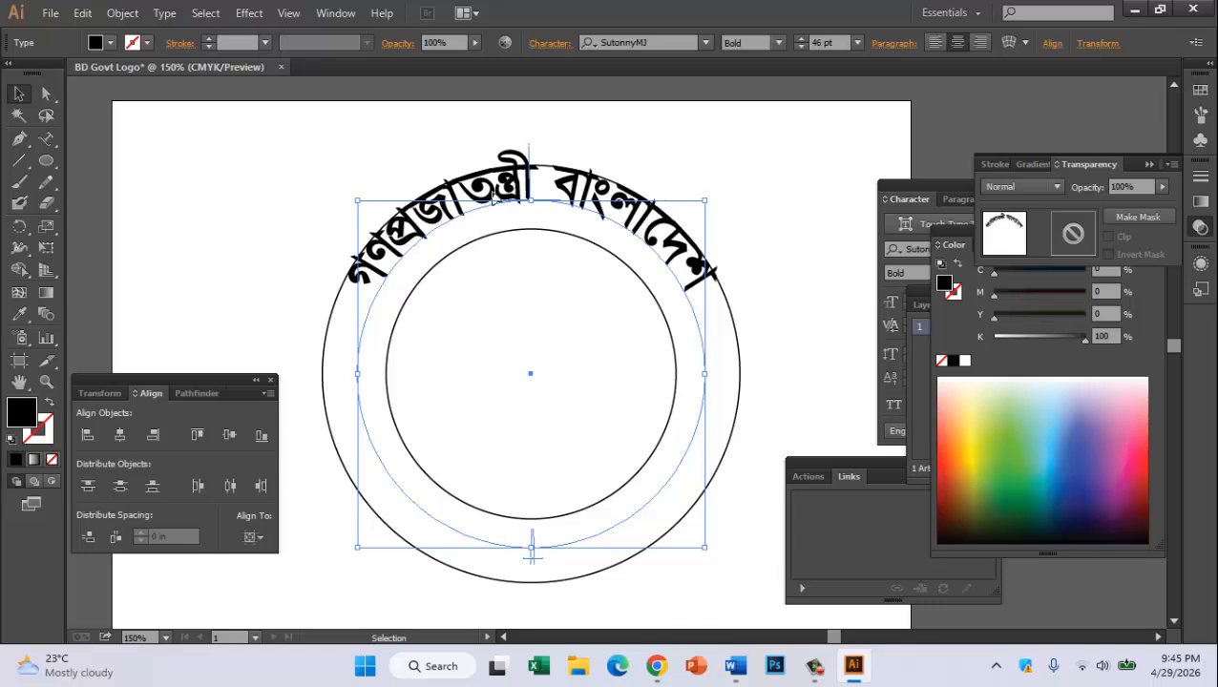
pyautogui.click(437, 326)
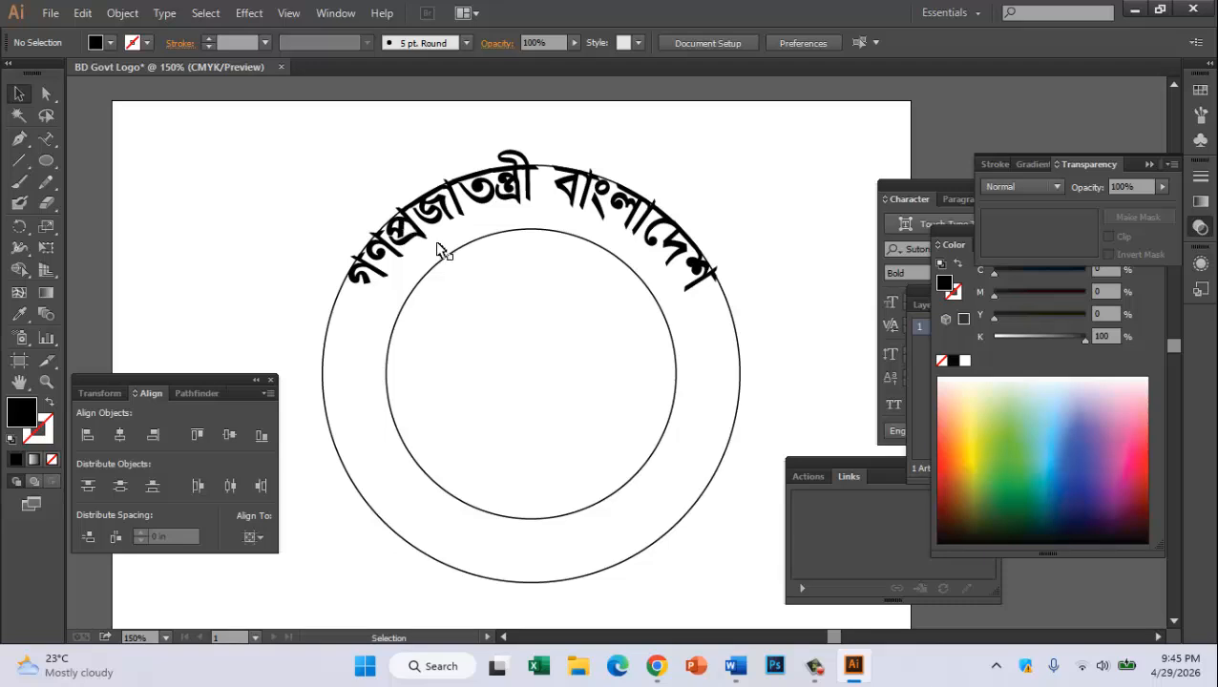
# Select the curved text and bring its Character settings in front of the other floating panels
pyautogui.click(417, 223)
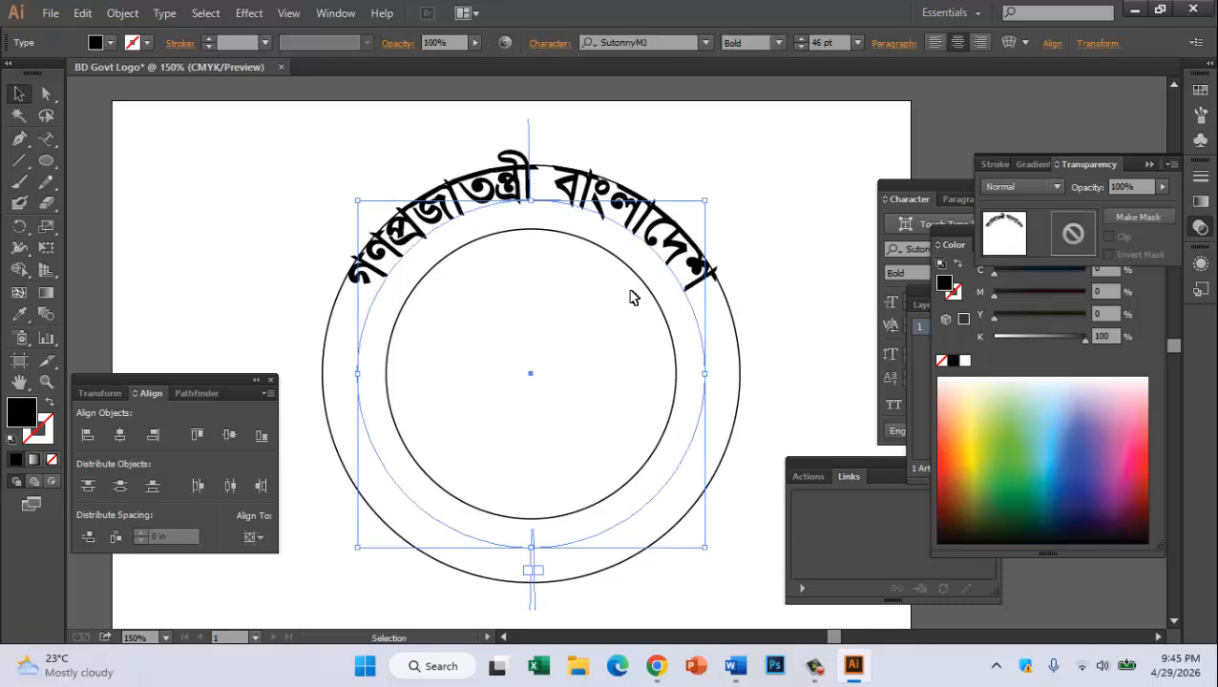
pyautogui.click(933, 190)
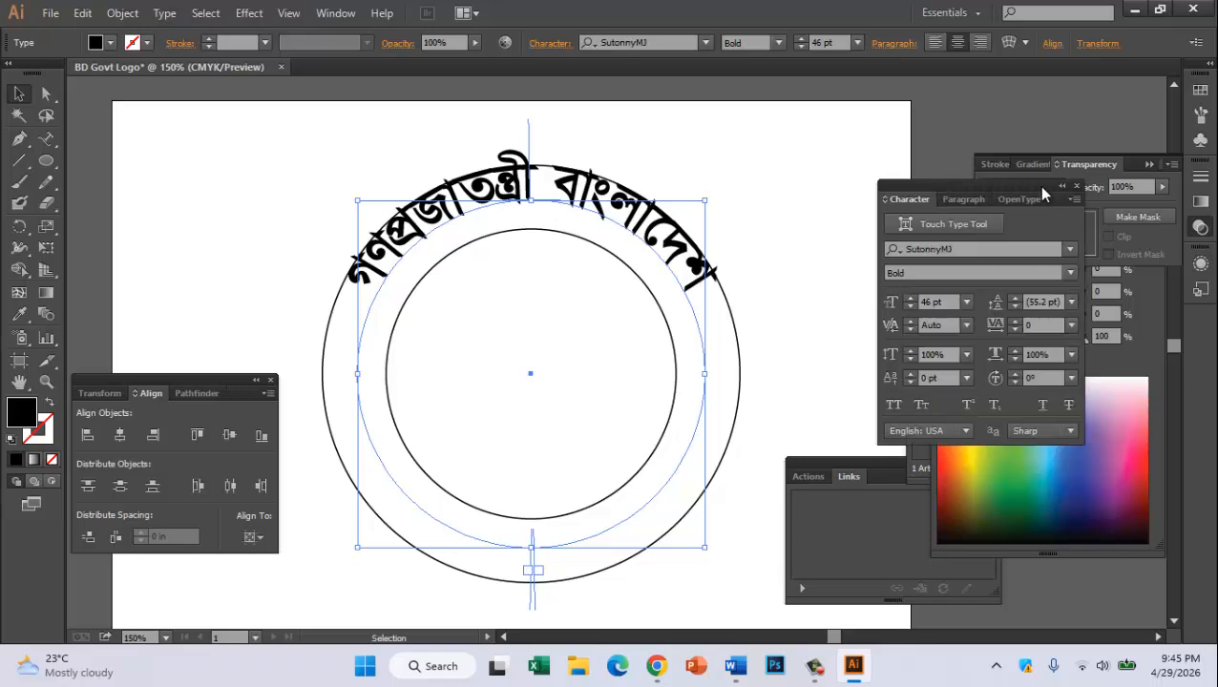
pyautogui.click(340, 13)
pyautogui.moveTo(387, 668)
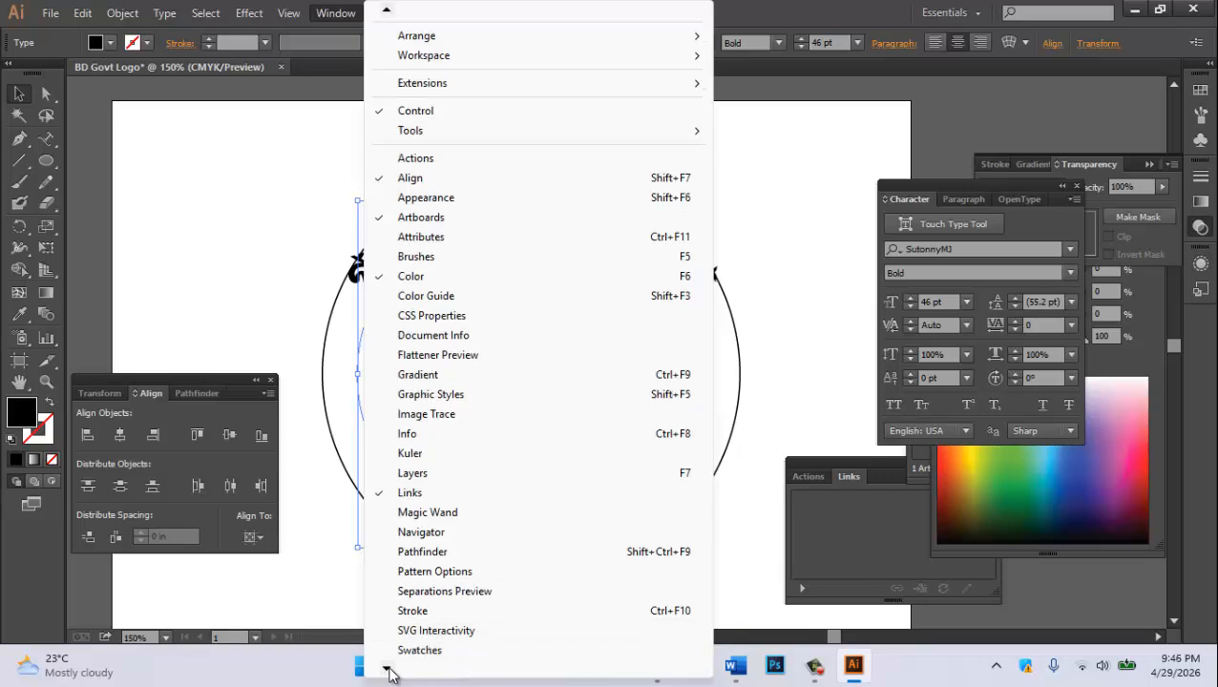
pyautogui.moveTo(584, 631)
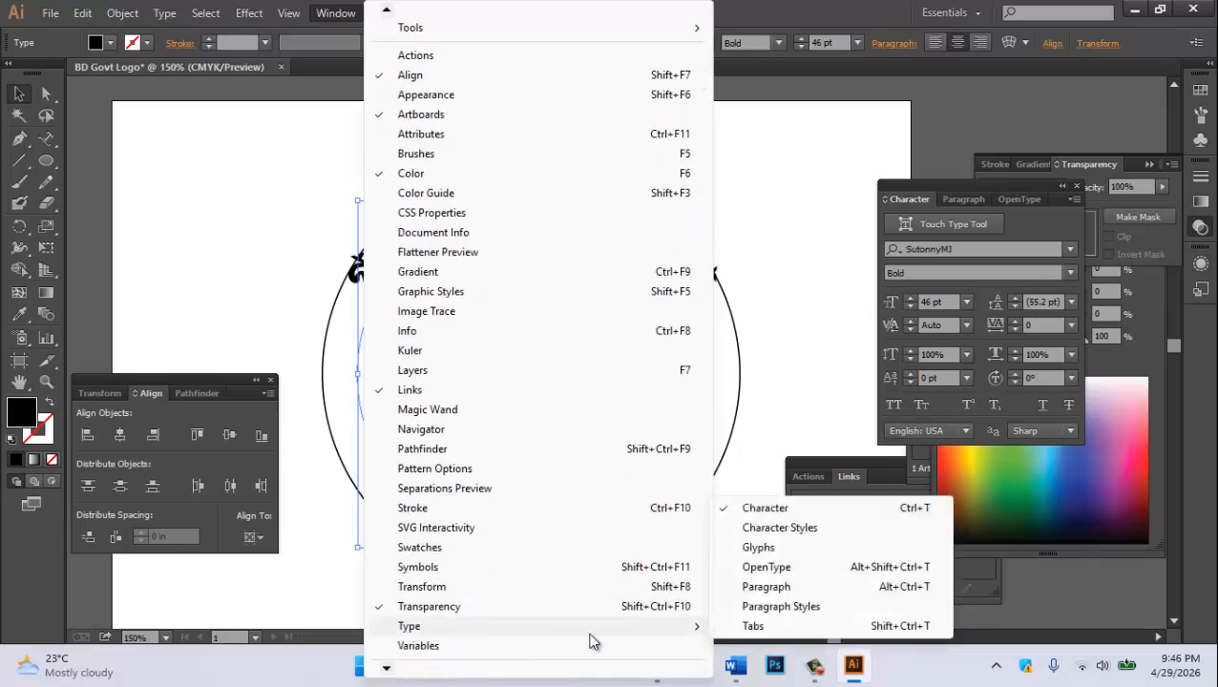
pyautogui.click(931, 188)
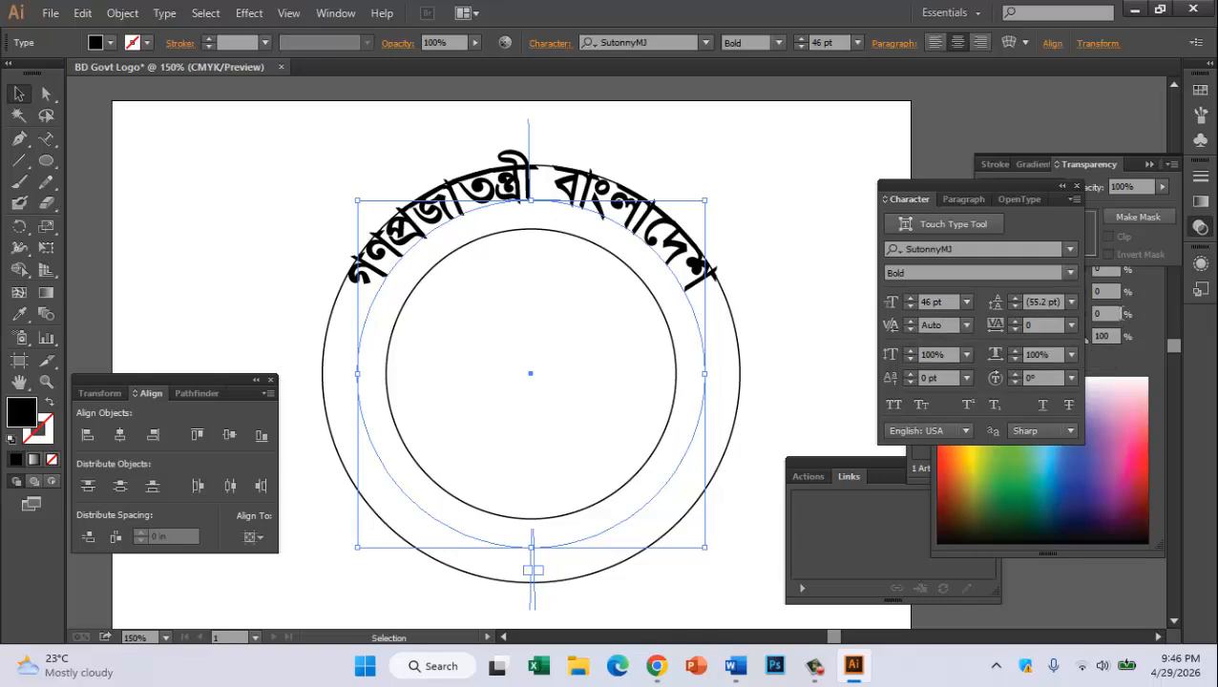
# Set the curved text to 38 pt with 172% horizontal scale and a -10 pt baseline shift, and deselect it
pyautogui.click(911, 382)
pyautogui.click(910, 383)
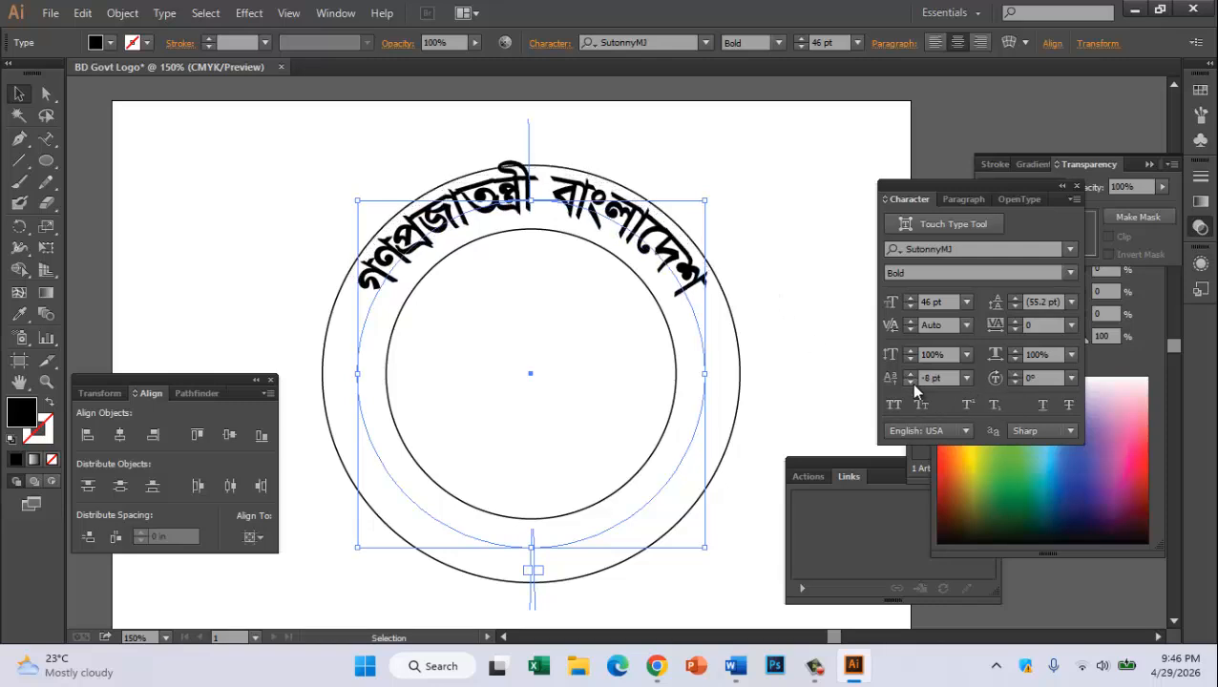
pyautogui.click(911, 383)
pyautogui.click(910, 383)
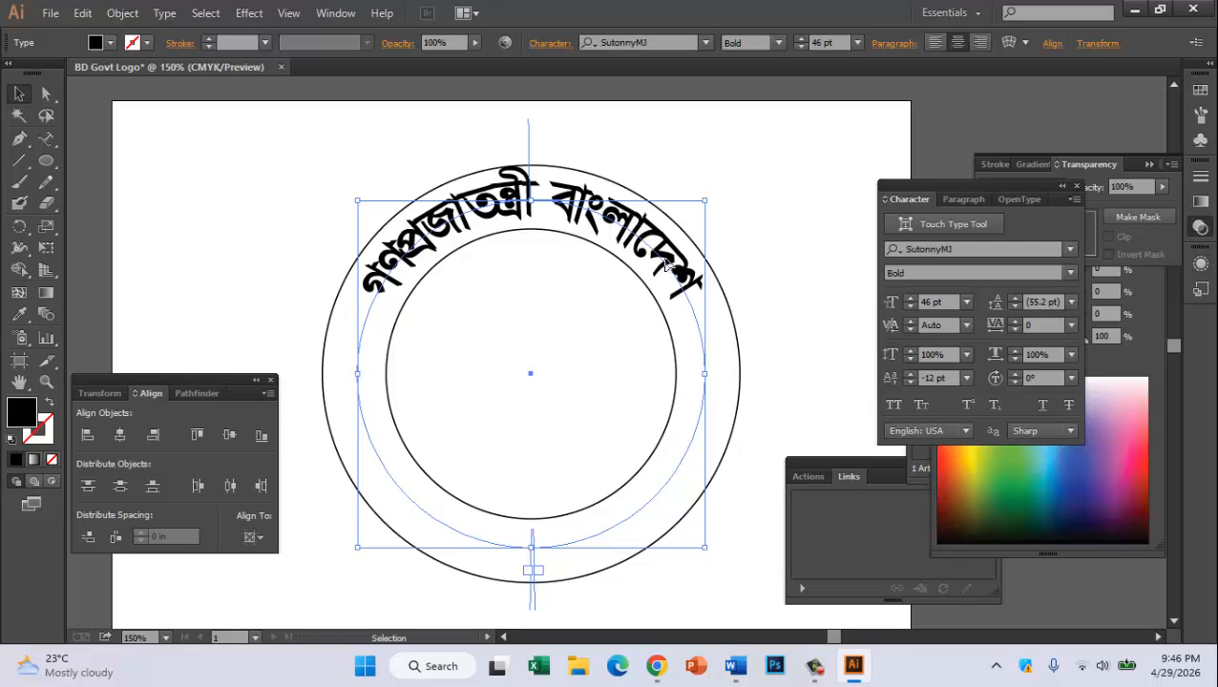
pyautogui.moveTo(1014, 355); pyautogui.dragTo(1014, 355)
pyautogui.click(575, 258)
pyautogui.scroll(-1, 575, 257)
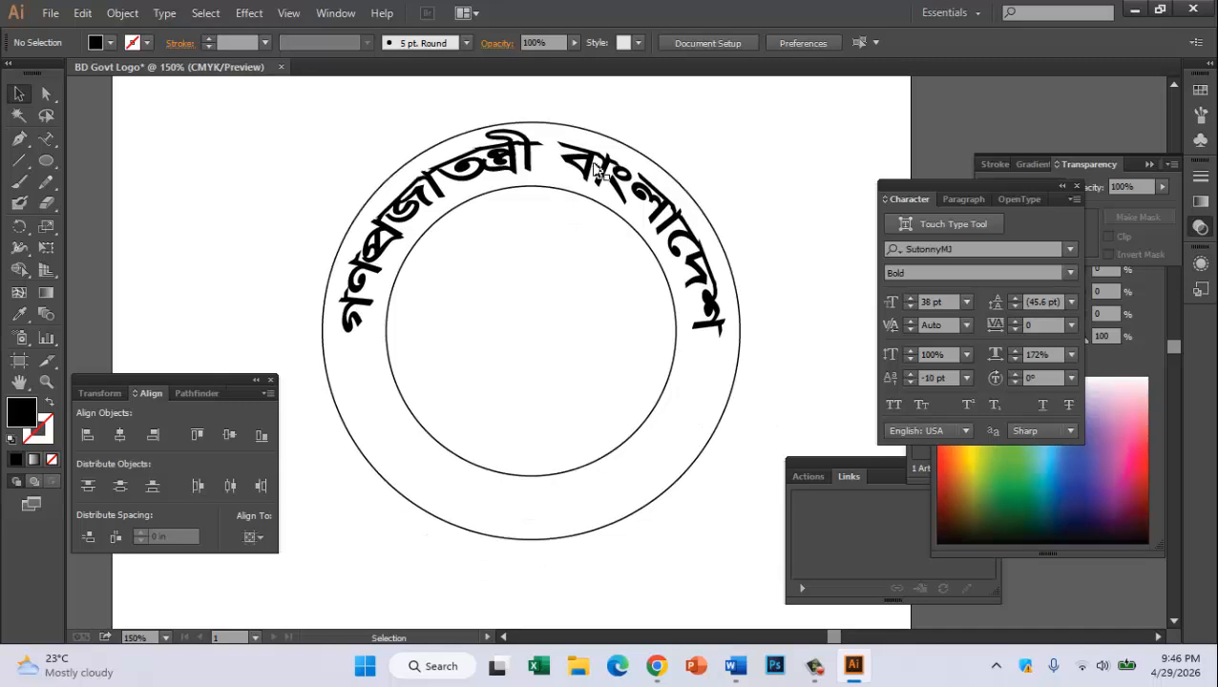
# Copy the curved text and paste the duplicate directly in front of the original
pyautogui.click(594, 166)
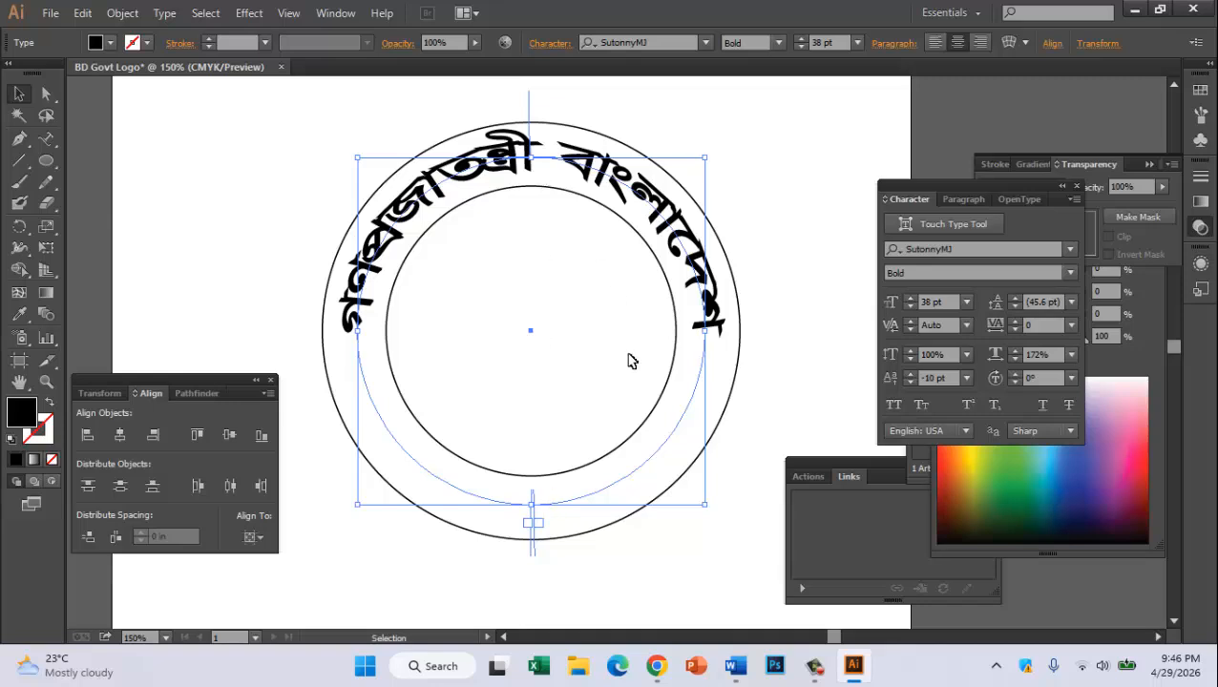
pyautogui.scroll(1, 627, 362)
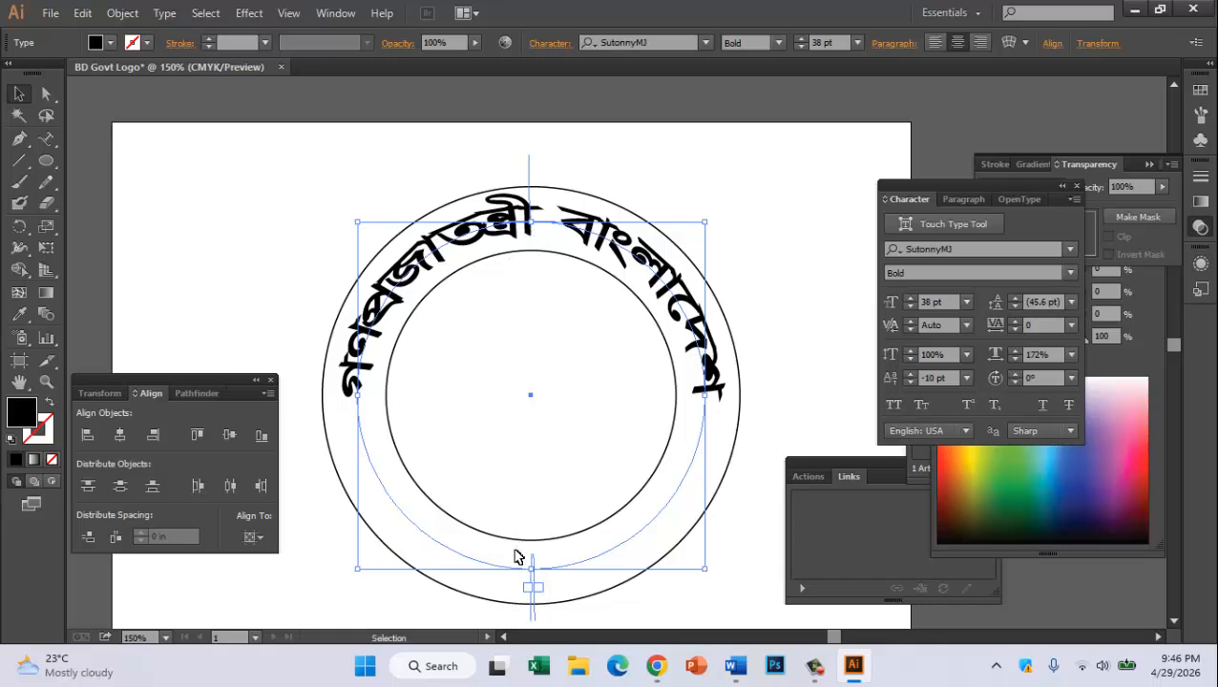
pyautogui.click(82, 13)
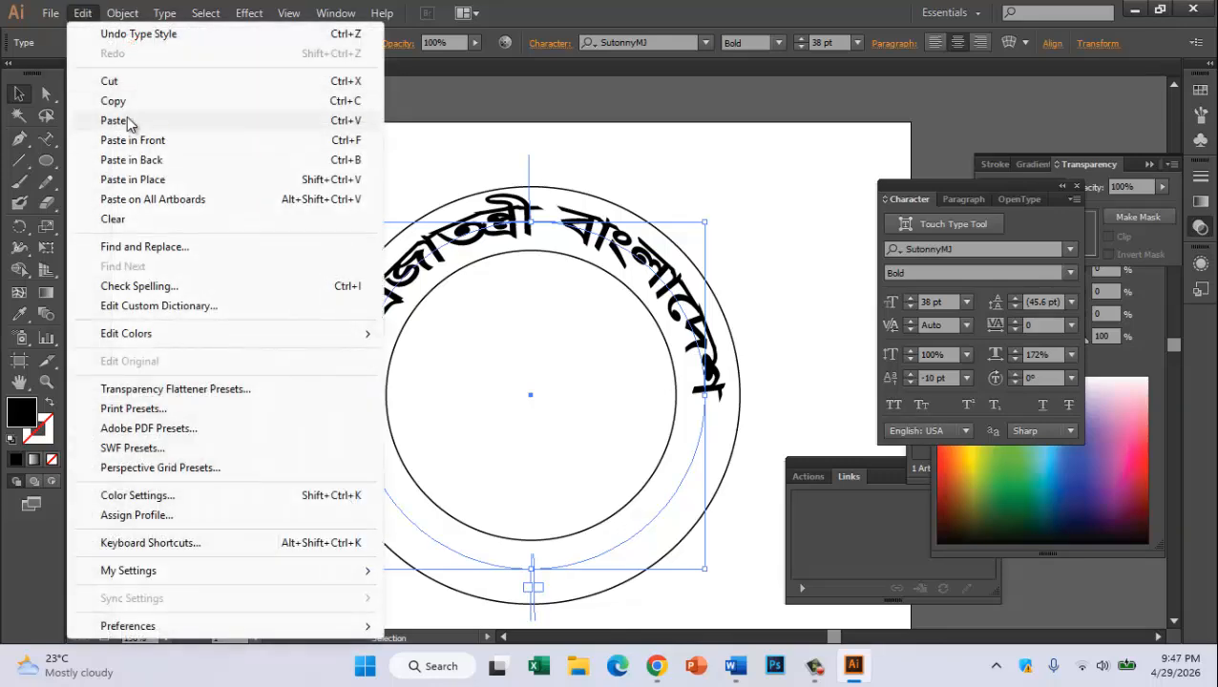
pyautogui.click(82, 11)
pyautogui.click(82, 11)
pyautogui.click(146, 147)
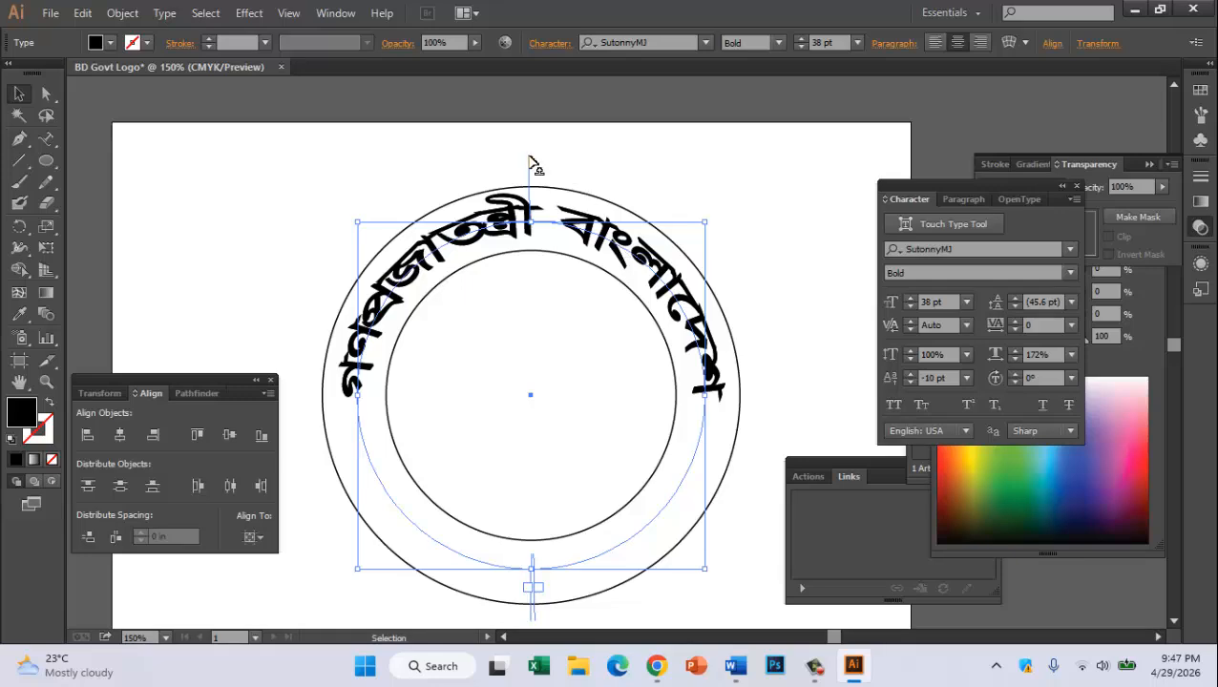
# Slide the duplicated text around to the bottom of the circular path and flip it to the path's inner side so it reads upright
pyautogui.moveTo(532, 162); pyautogui.dragTo(523, 606)
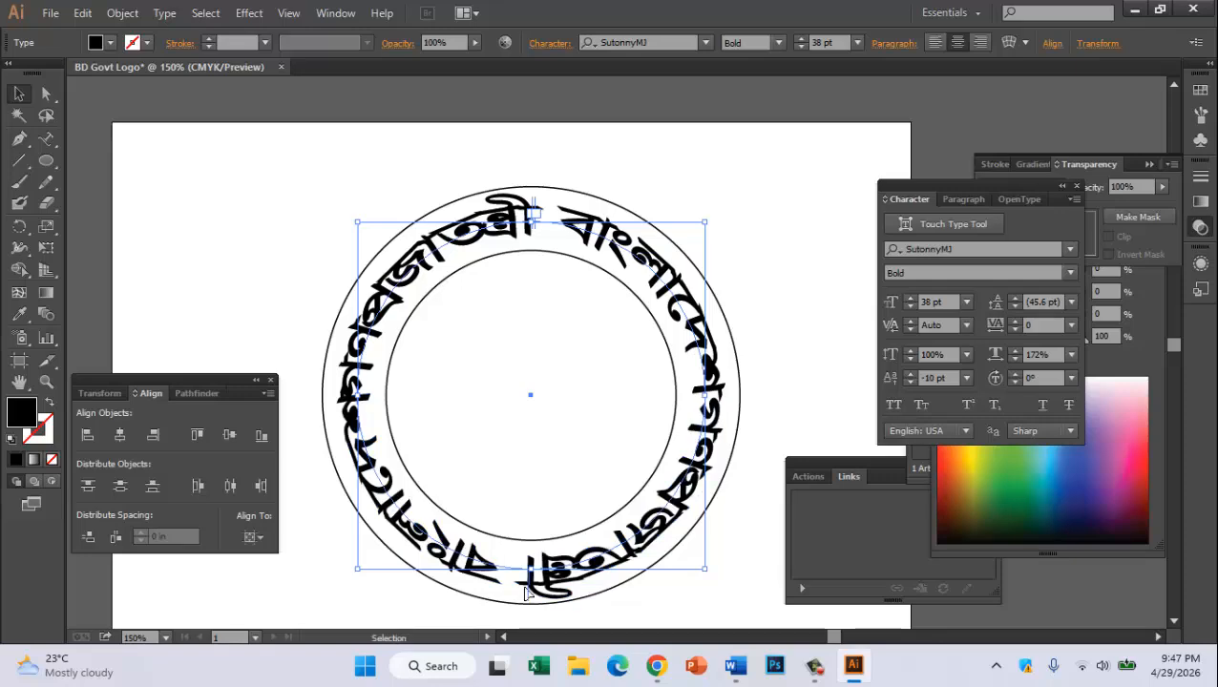
pyautogui.scroll(-2, 530, 572)
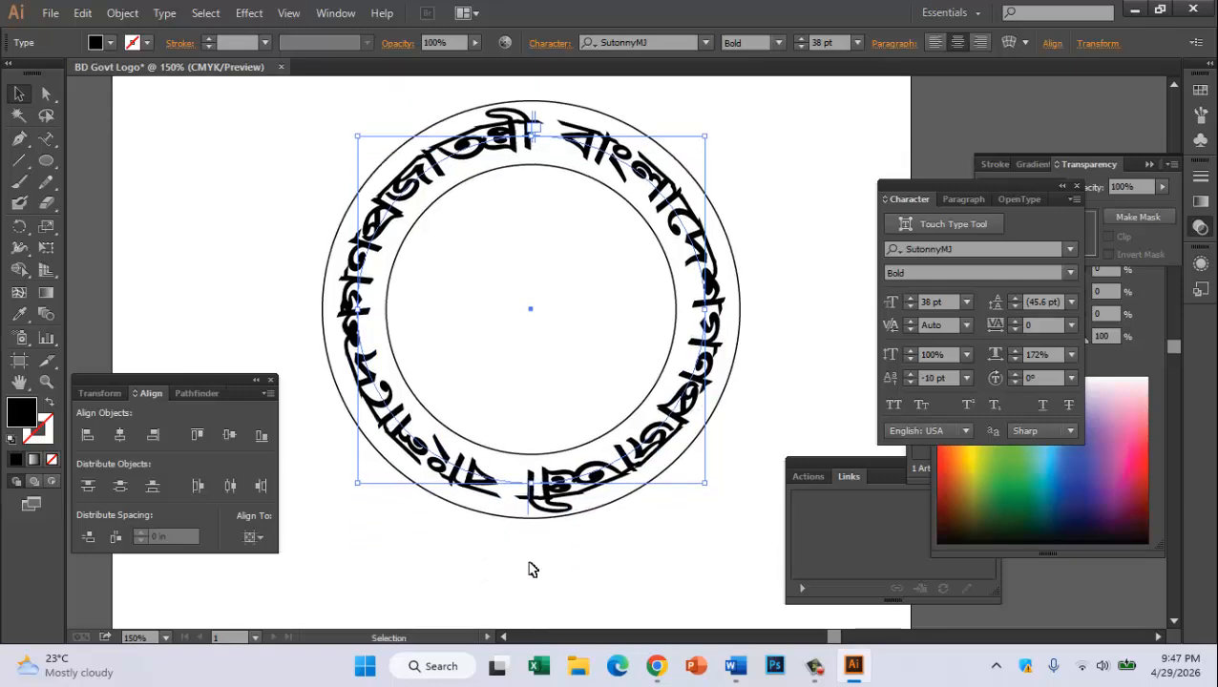
pyautogui.moveTo(532, 458); pyautogui.dragTo(535, 487)
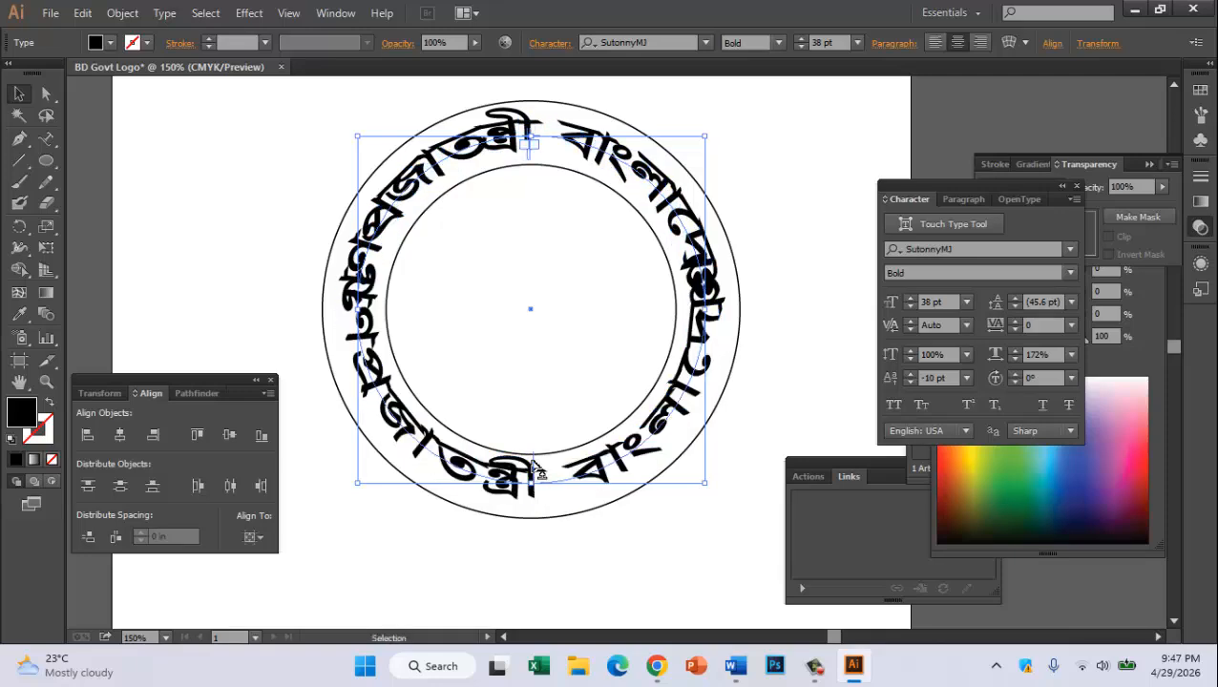
# Replace the lower curved text with "সরকার" and deselect it
pyautogui.press('t')
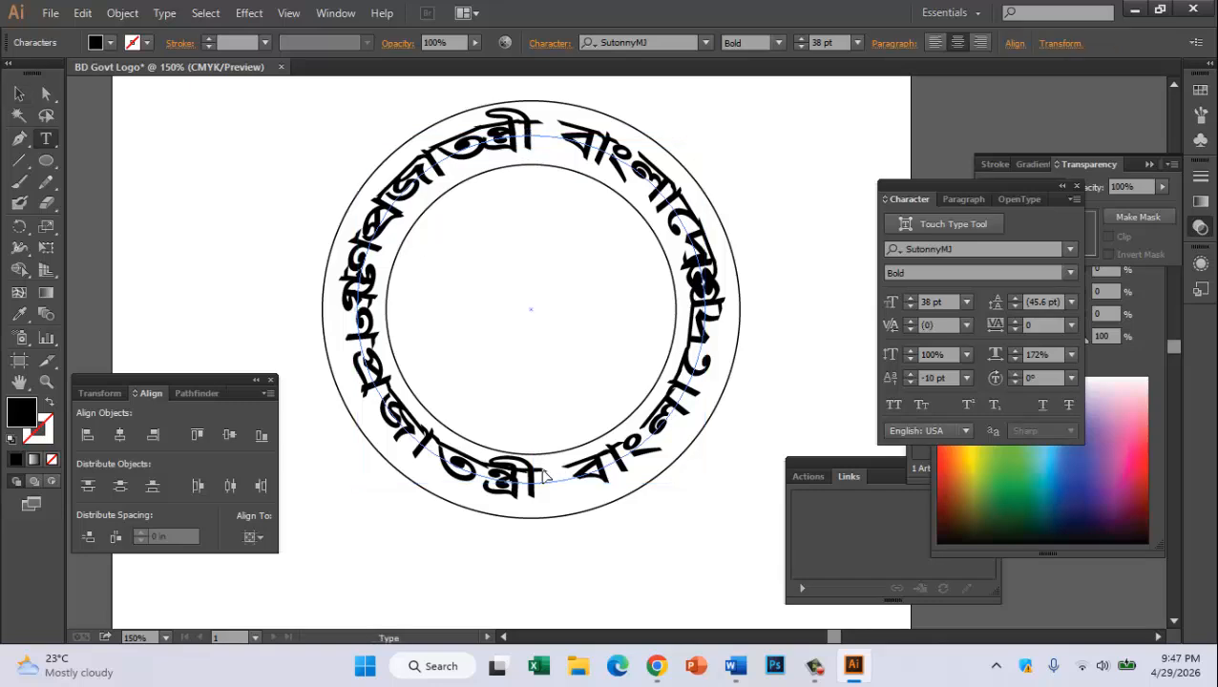
pyautogui.tripleClick(542, 474)
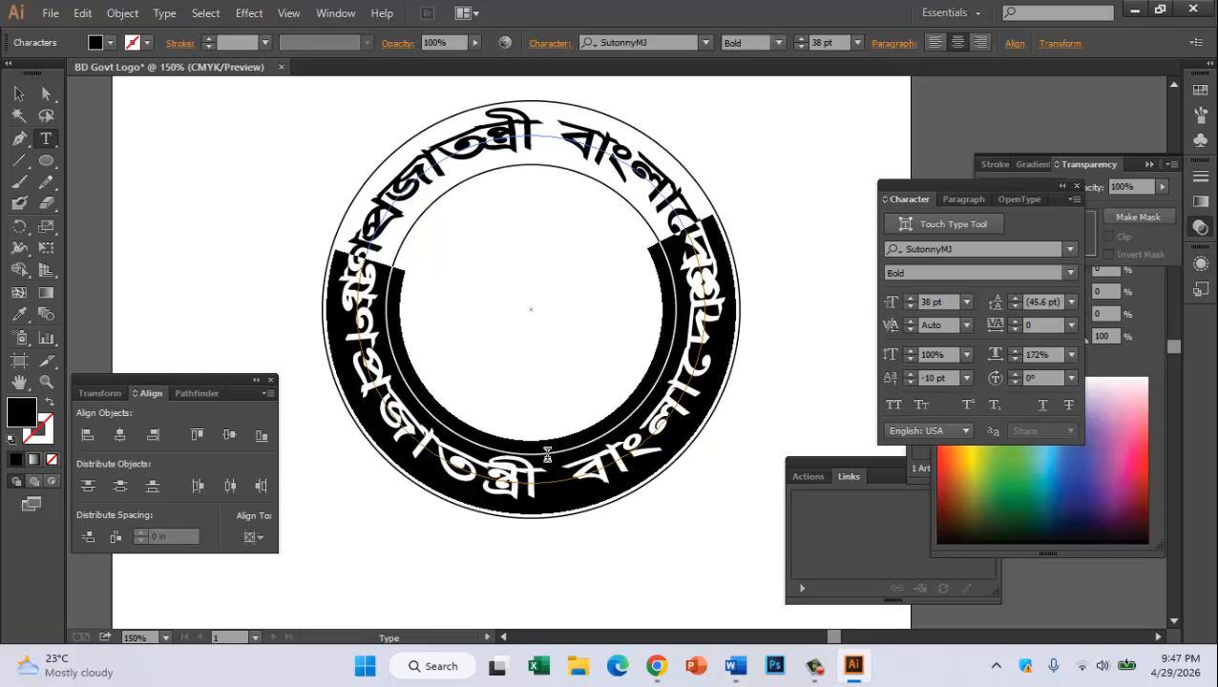
pyautogui.press('BackSpace')
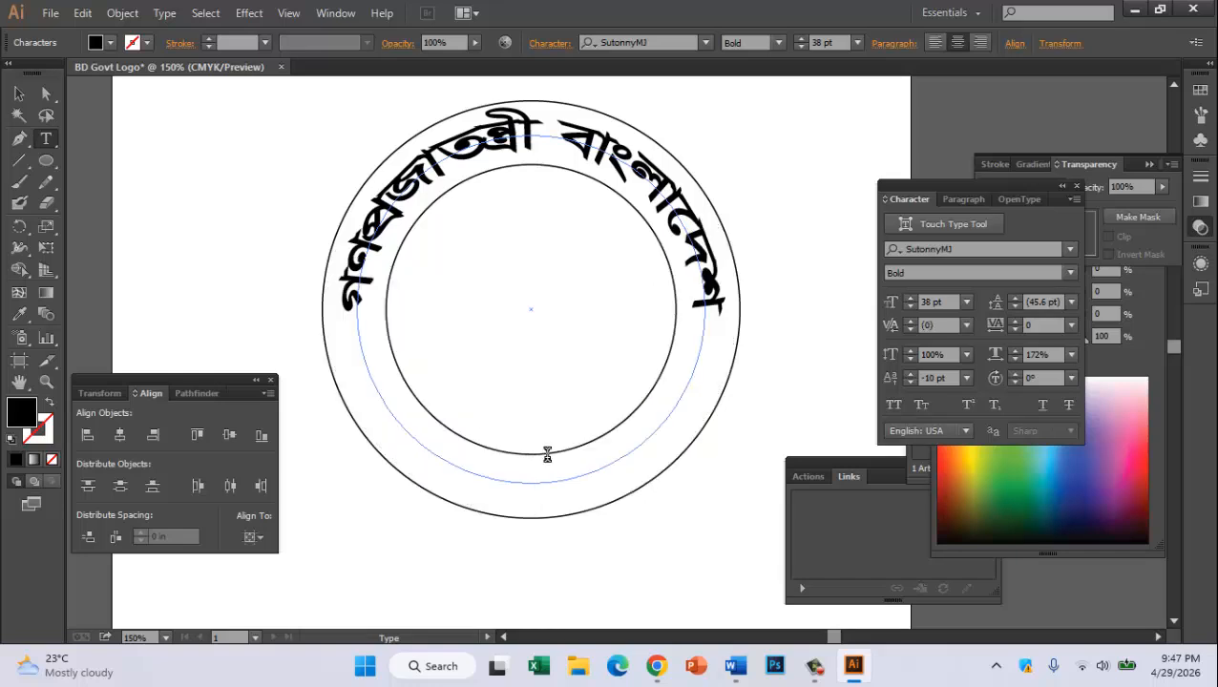
pyautogui.click(546, 455)
pyautogui.write('সরকার')
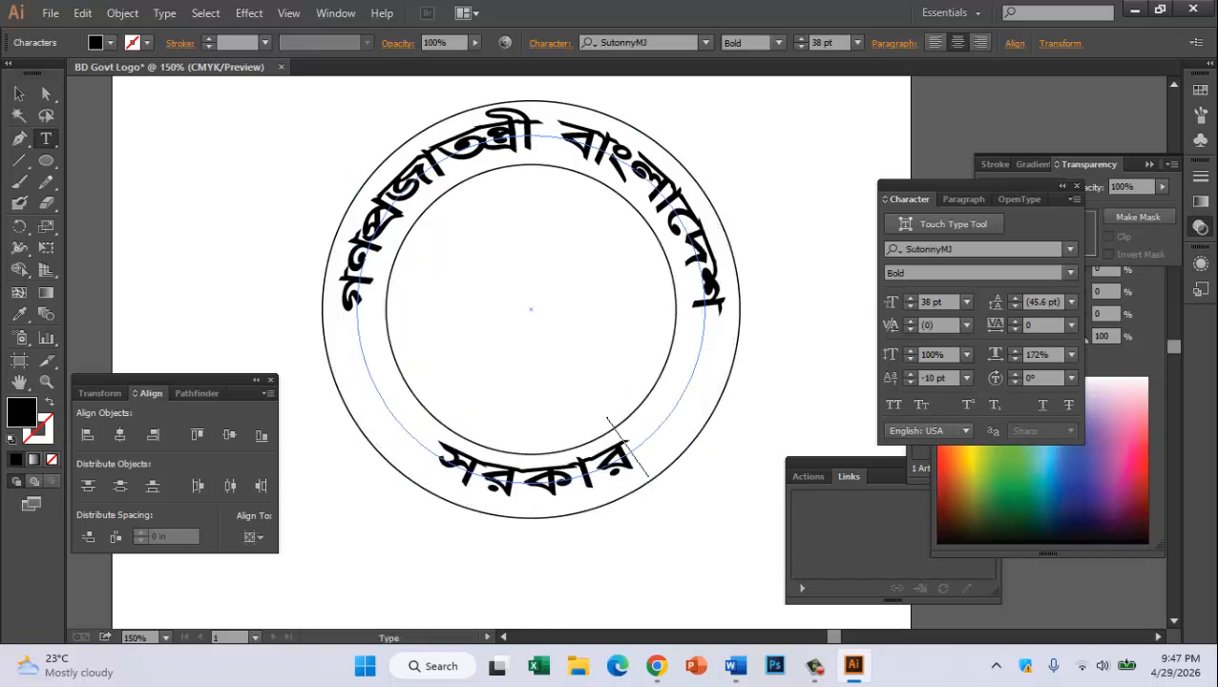
pyautogui.click(19, 93)
pyautogui.click(749, 324)
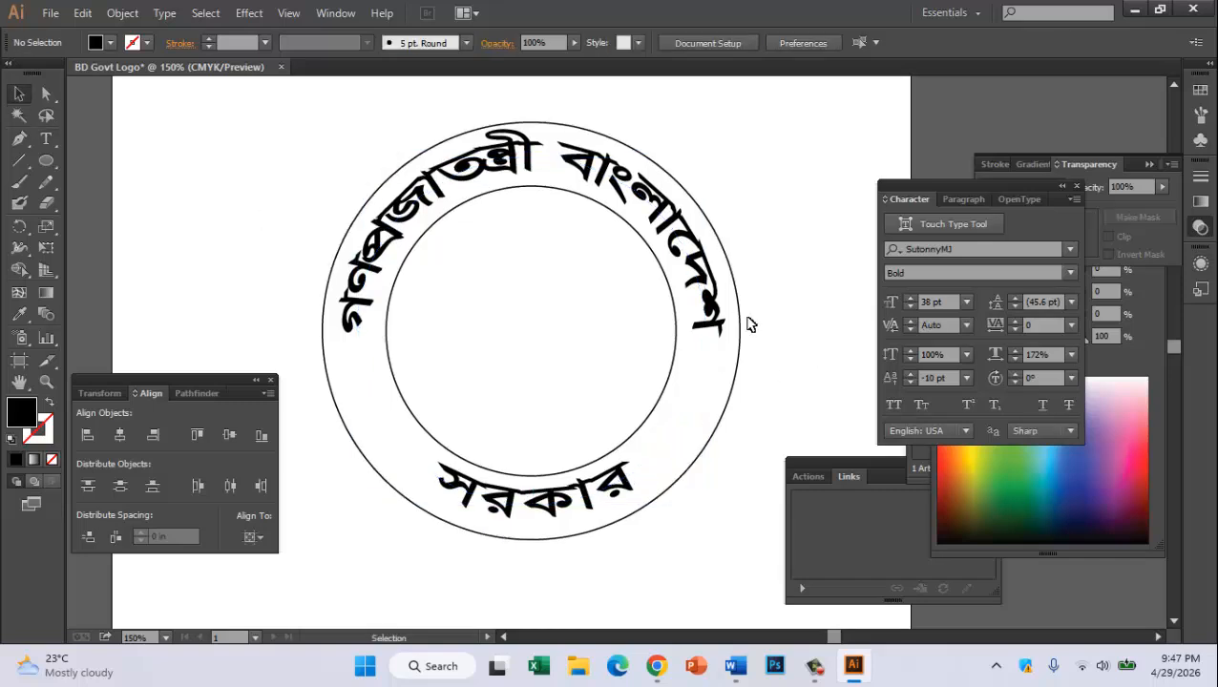
# Add two small black five-pointed stars along the ring's lower-left part, between the upper text and "সরকার"
pyautogui.click(559, 184)
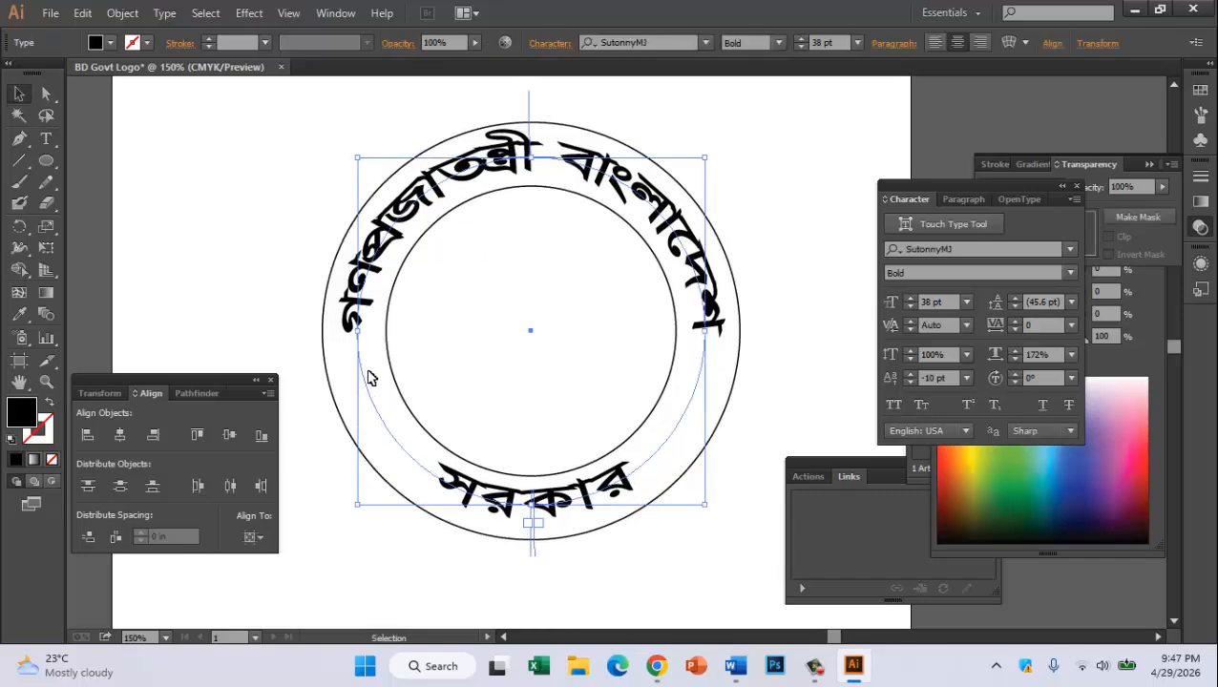
pyautogui.moveTo(44, 162); pyautogui.dragTo(105, 239)
pyautogui.moveTo(363, 383); pyautogui.dragTo(397, 439)
pyautogui.press('v')
pyautogui.click(532, 407)
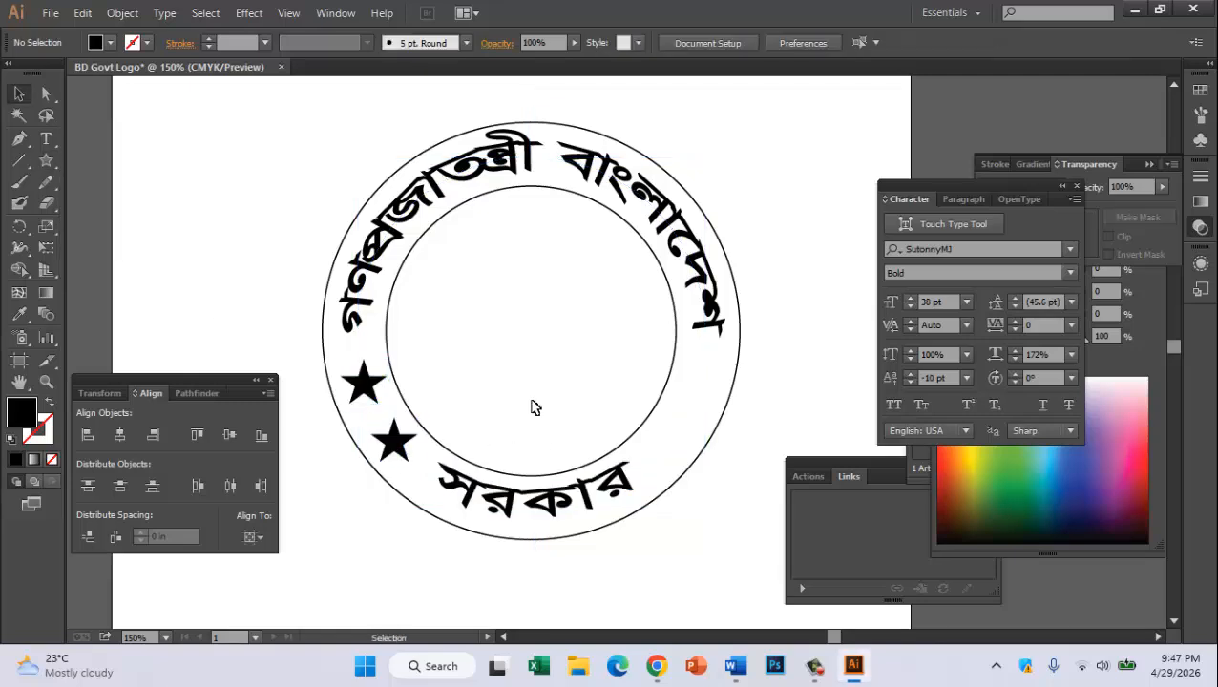
# Reflect a copy of both stars across the circles' vertical centre axis onto the ring's other side and deselect them
pyautogui.click(363, 382)
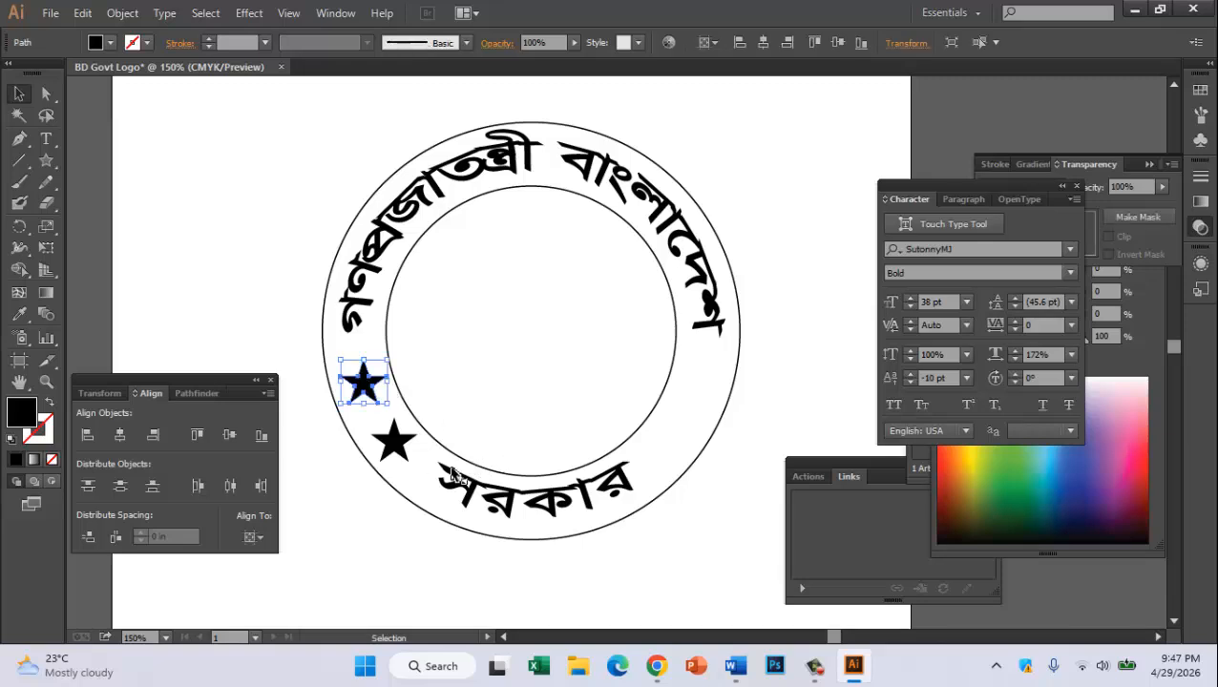
pyautogui.keyDown('shift'); pyautogui.click(393, 441); pyautogui.keyUp('shift')
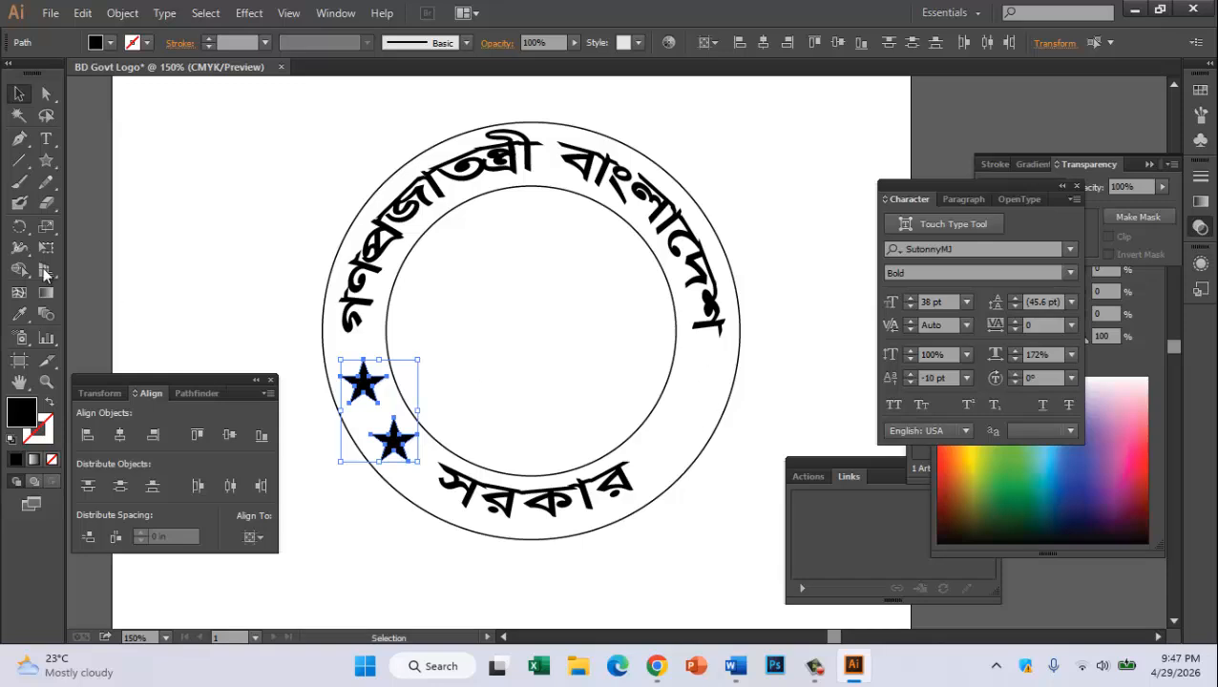
pyautogui.click(20, 228)
pyautogui.click(80, 250)
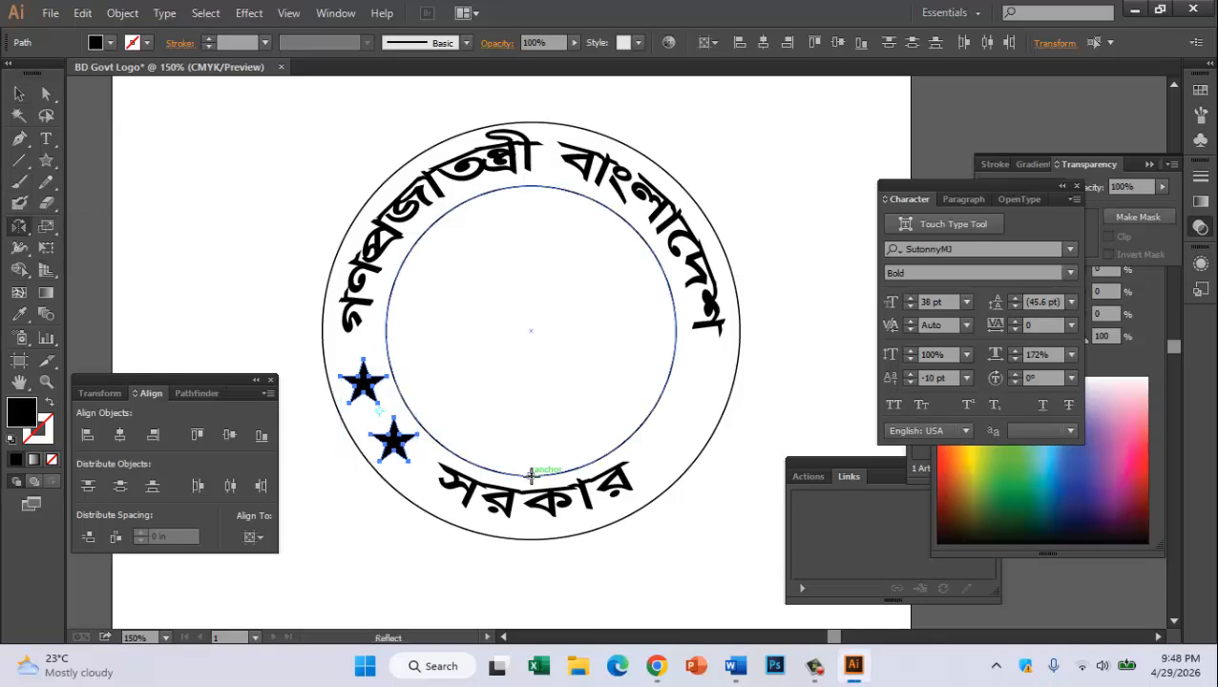
pyautogui.keyDown('alt'); pyautogui.click(533, 329); pyautogui.keyUp('alt')
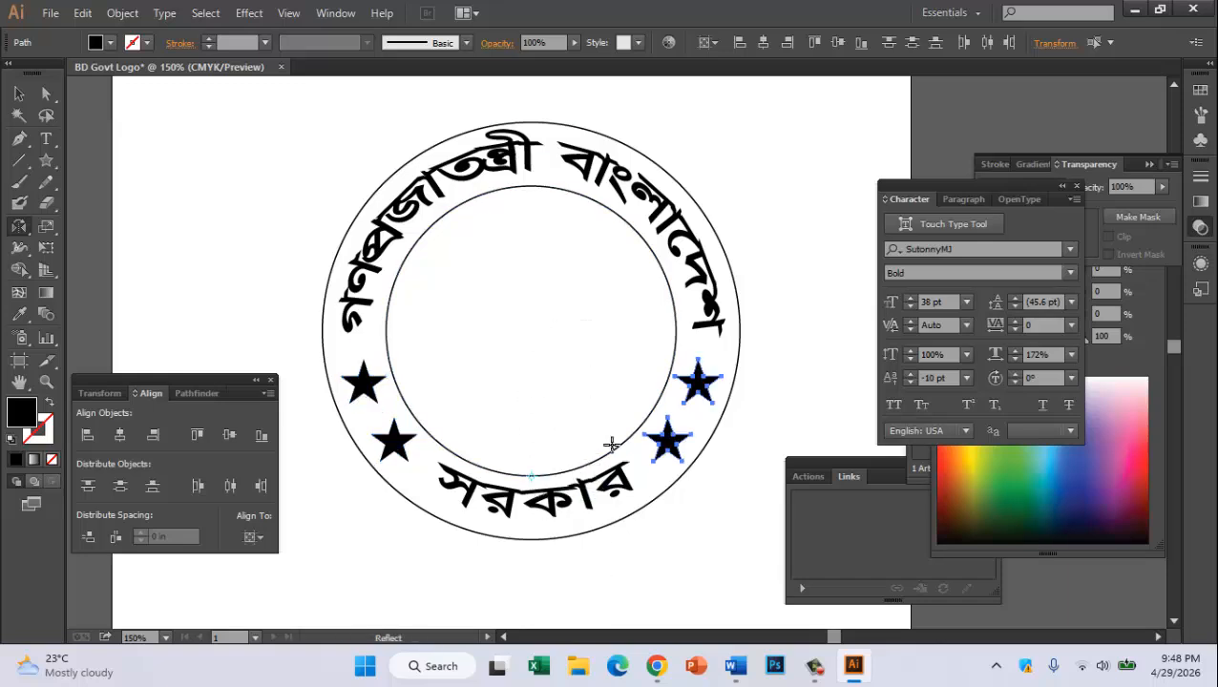
pyautogui.click(19, 93)
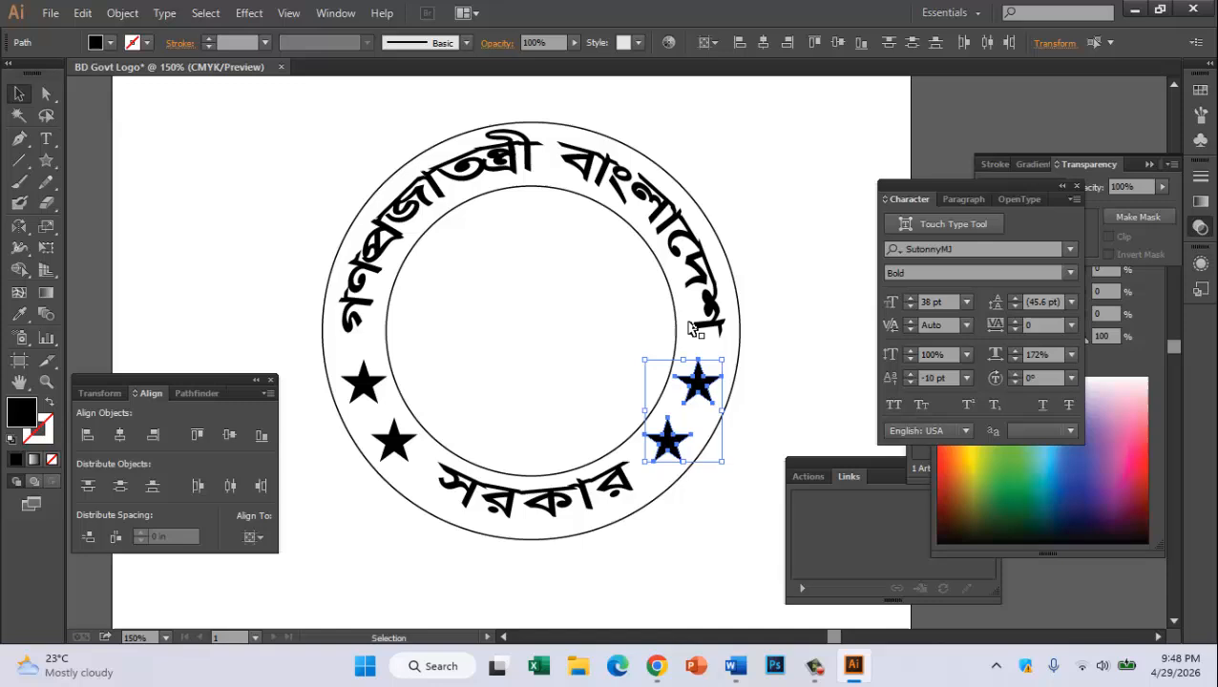
pyautogui.click(791, 319)
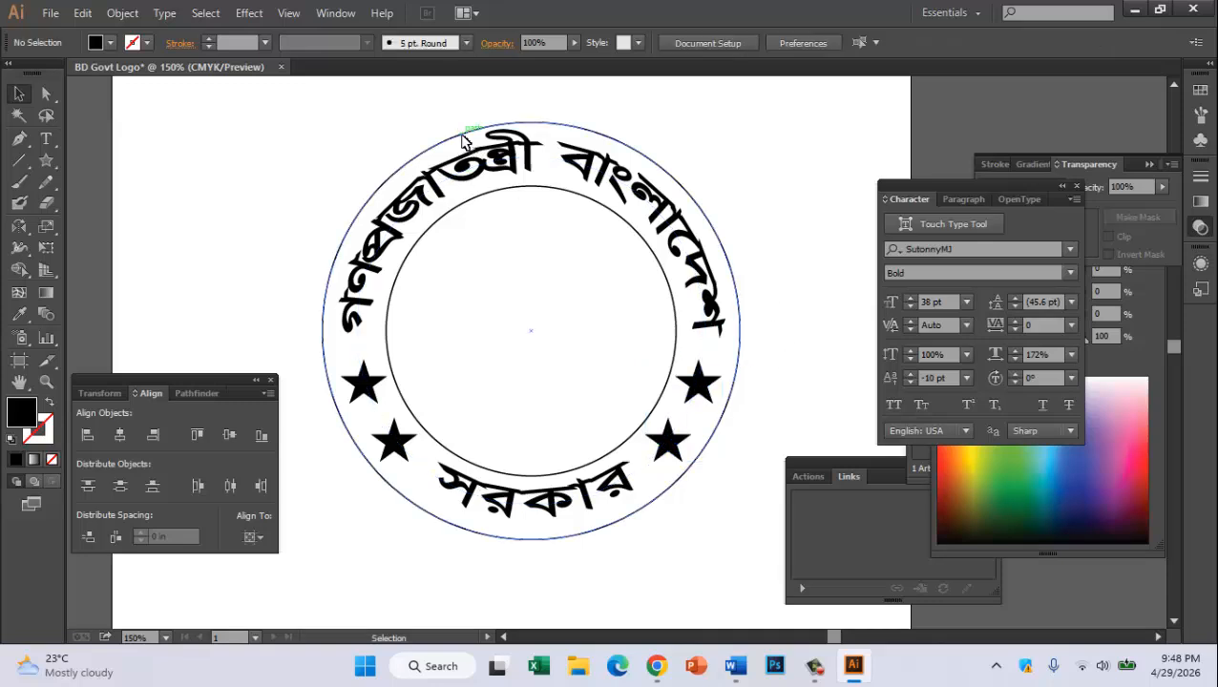
# Set the outer circle's stroke weight to 4 pt
pyautogui.click(458, 140)
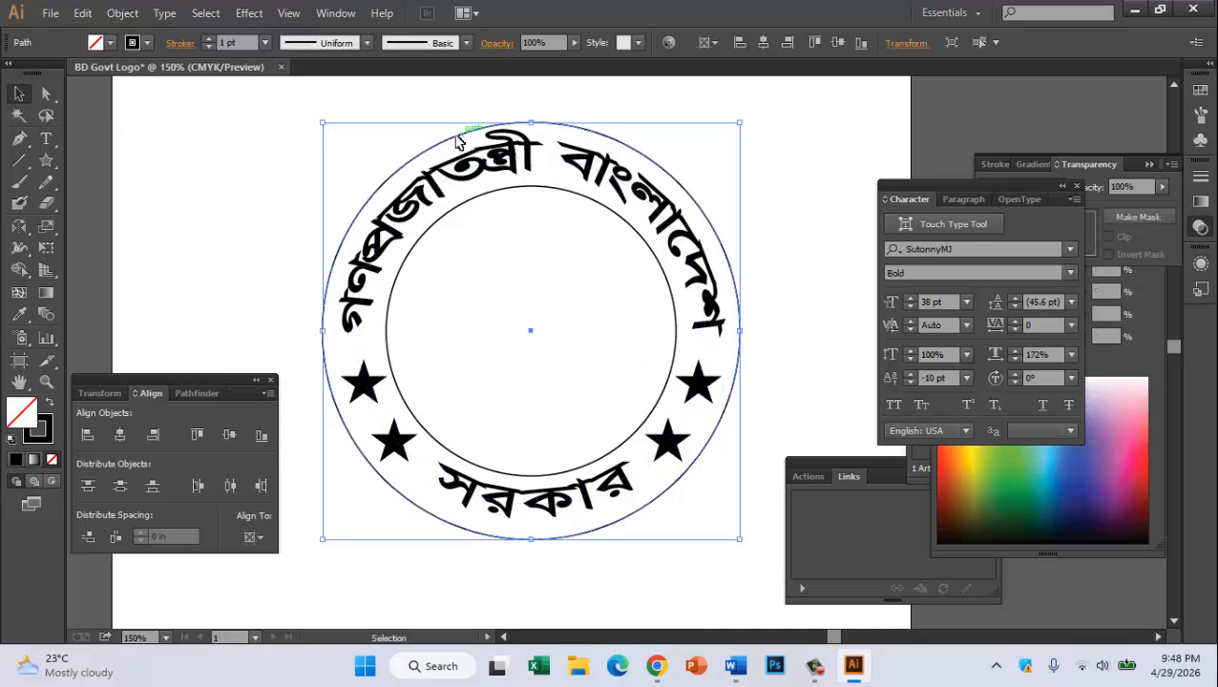
pyautogui.click(208, 39)
pyautogui.click(208, 39)
pyautogui.click(208, 39)
pyautogui.click(208, 39)
pyautogui.click(208, 39)
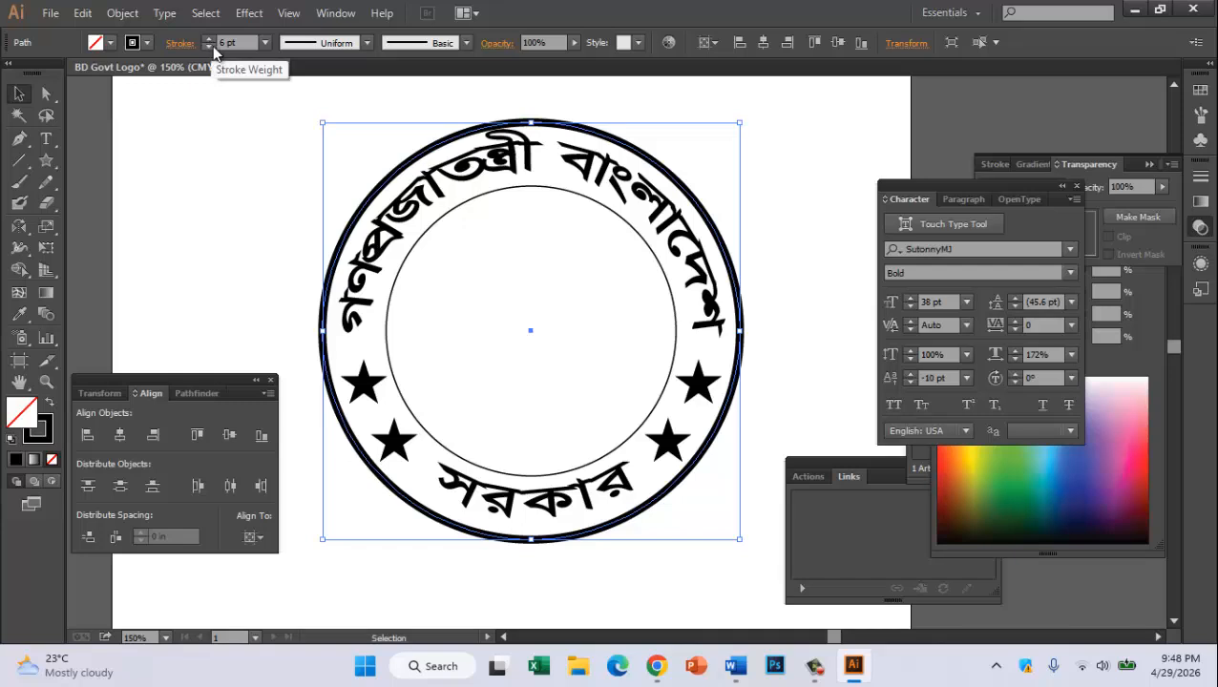
pyautogui.click(209, 46)
pyautogui.click(209, 46)
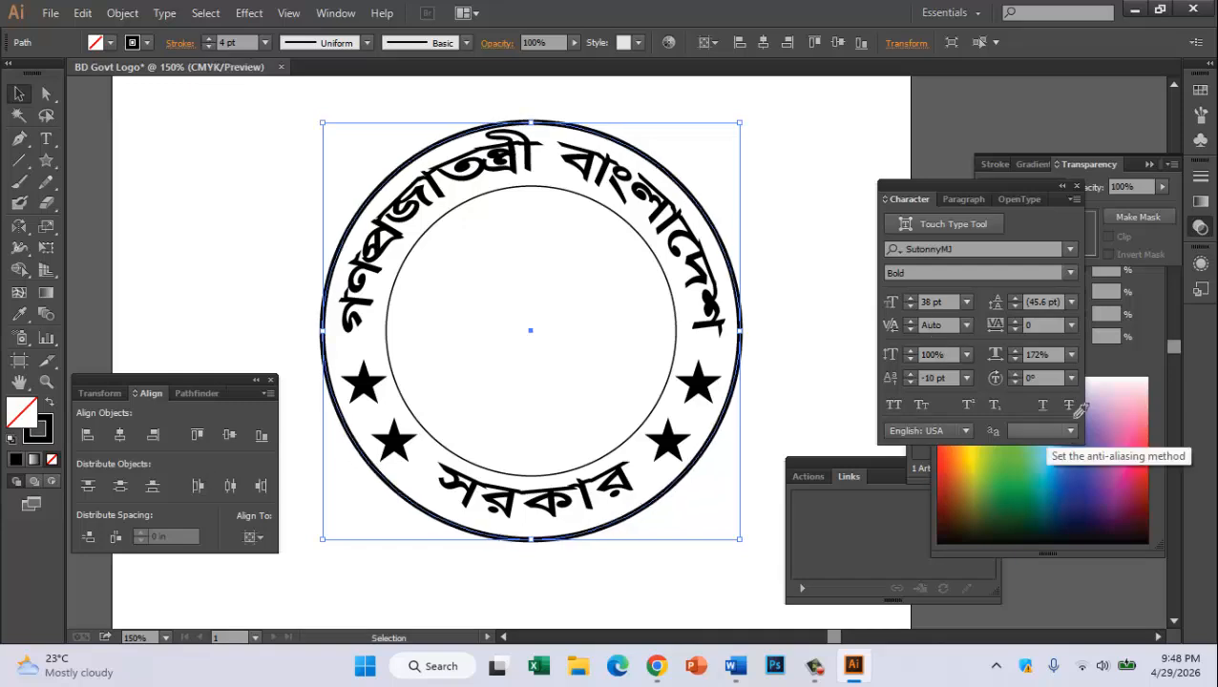
# Colour the outer circle's stroke green with about 86% cyan, 100% yellow and no magenta or black
pyautogui.click(1120, 365)
pyautogui.click(954, 291)
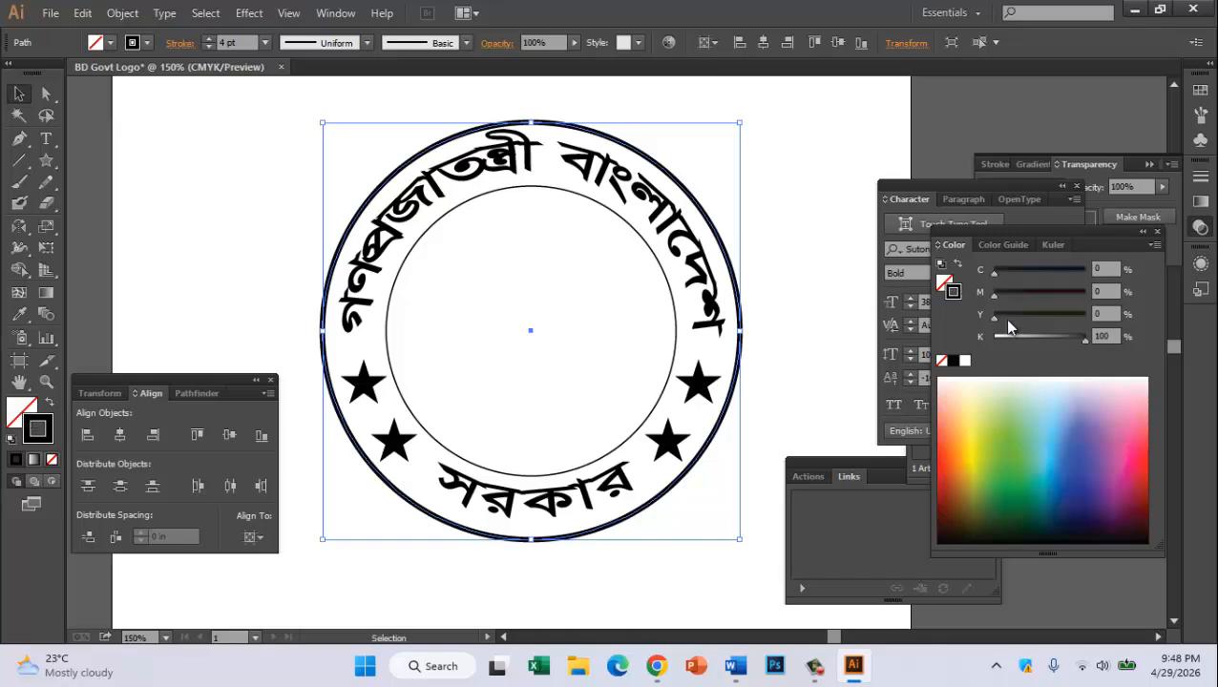
pyautogui.click(964, 360)
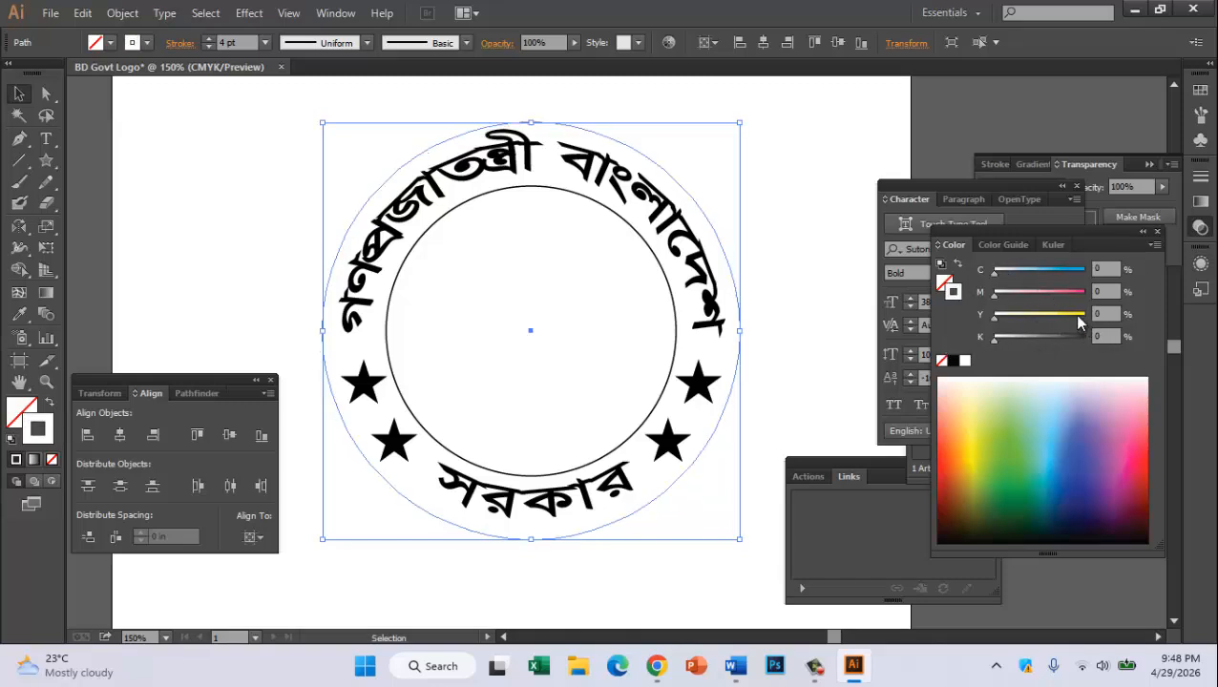
pyautogui.moveTo(1079, 323); pyautogui.dragTo(1109, 329)
pyautogui.moveTo(1055, 277); pyautogui.dragTo(1073, 279)
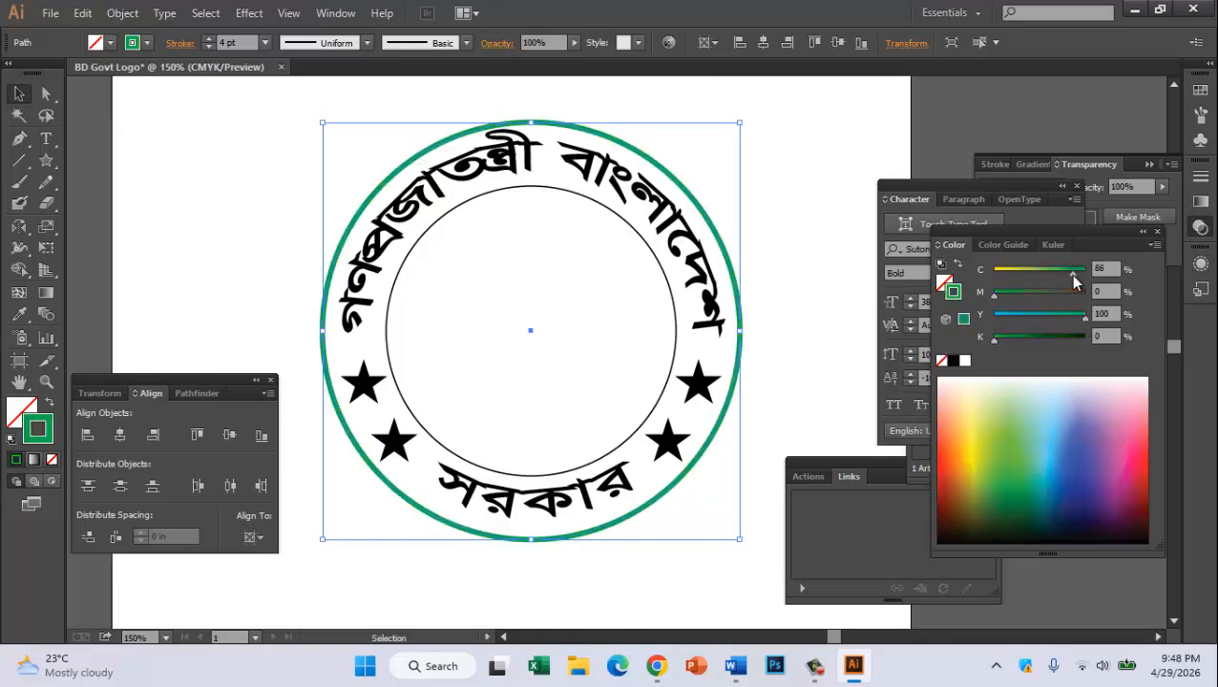
# Swap the inner circle's fill and stroke, and set its fill to red with 100% magenta, 100% yellow and no black
pyautogui.click(521, 187)
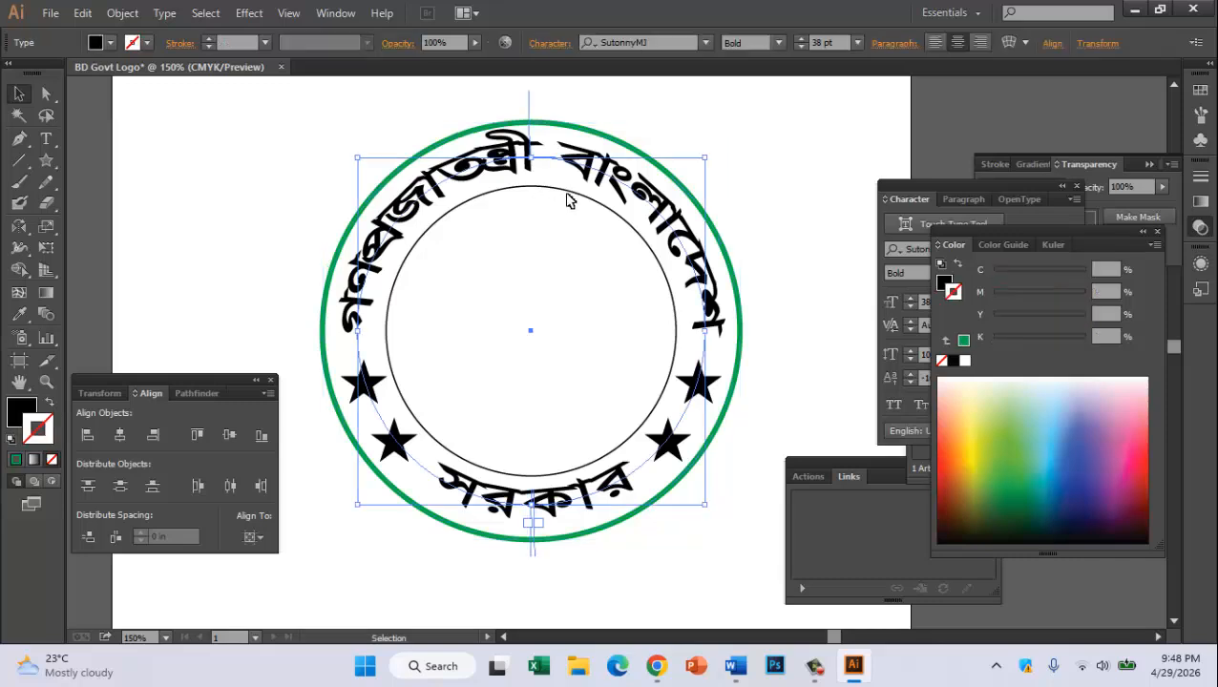
pyautogui.click(567, 200)
pyautogui.click(619, 218)
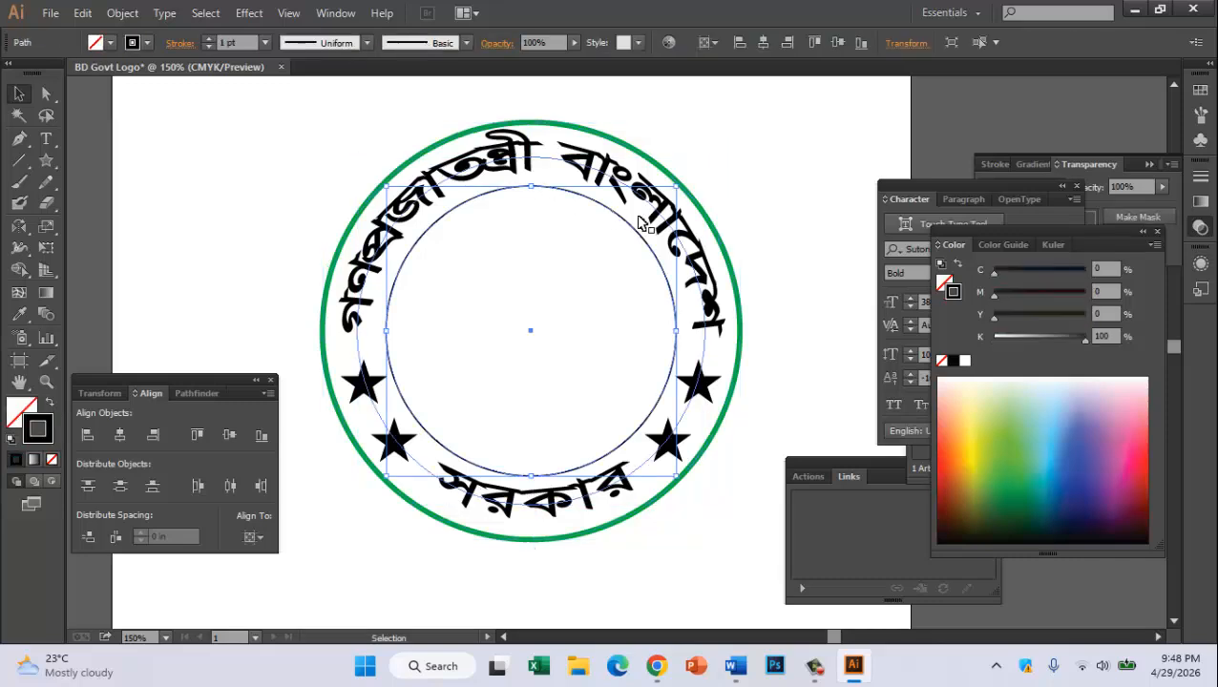
pyautogui.click(51, 407)
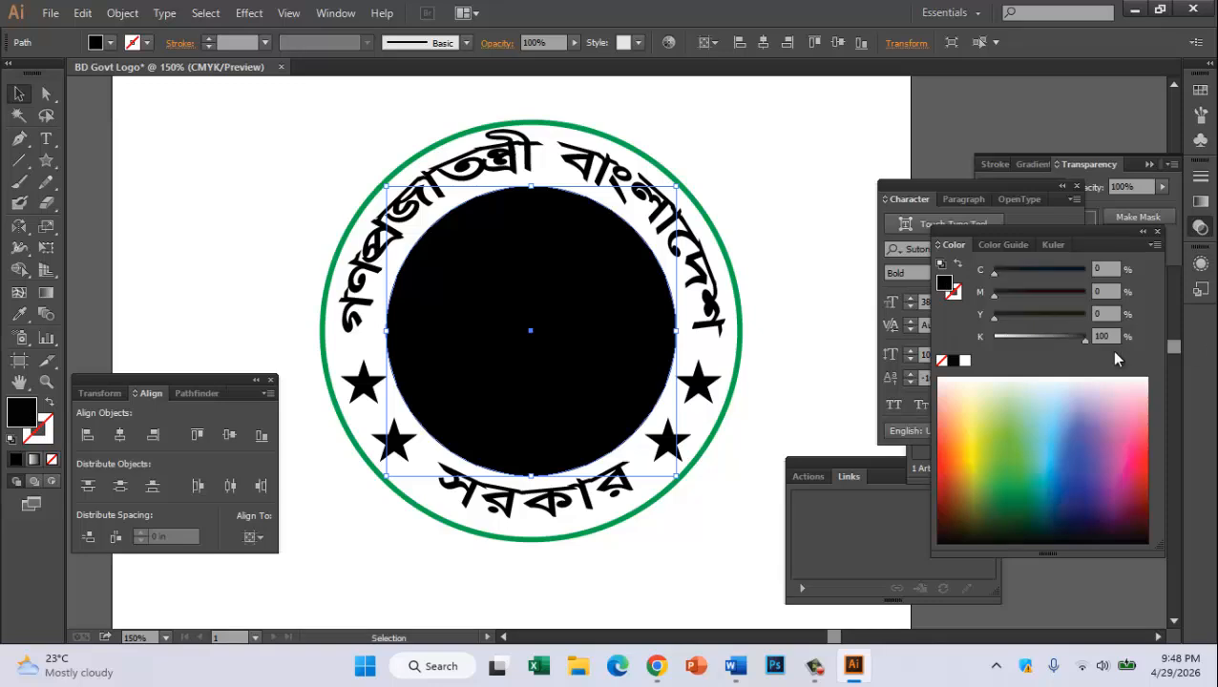
pyautogui.moveTo(1084, 338); pyautogui.dragTo(994, 338)
pyautogui.click(1097, 291)
pyautogui.write('100')
pyautogui.press('Tab')
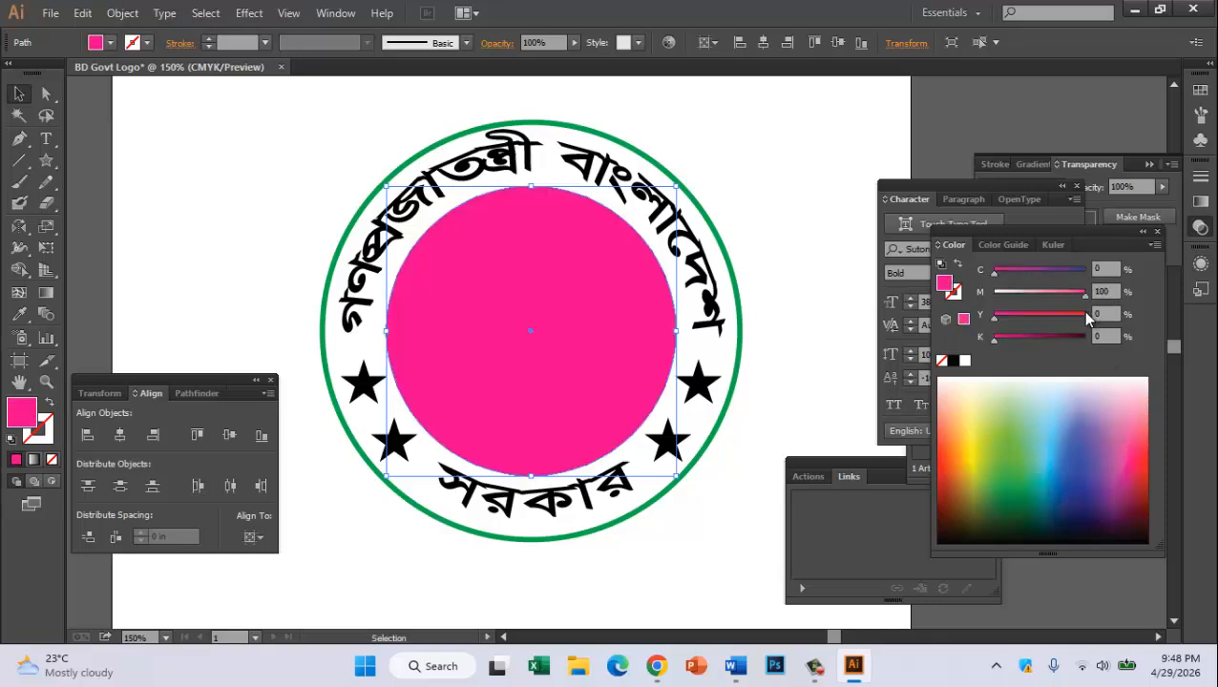
pyautogui.write('100')
# Recolour the lower text "সরকার" green by removing its black and adding cyan and yellow
pyautogui.click(618, 479)
pyautogui.click(993, 338)
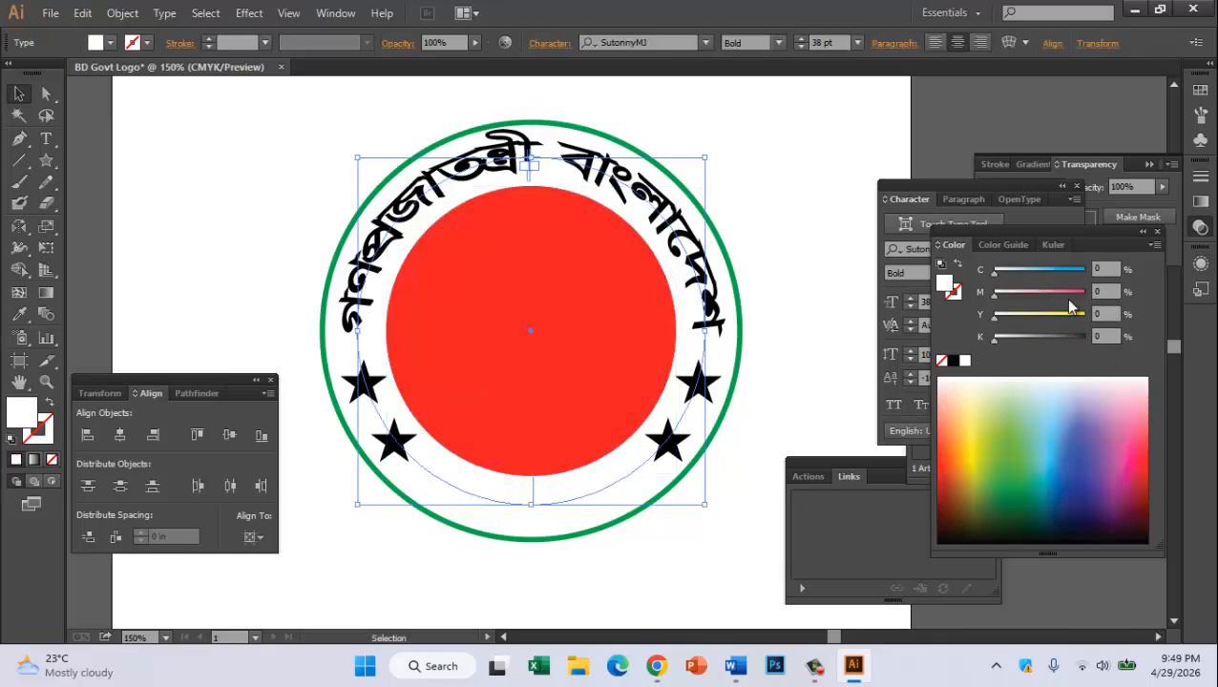
pyautogui.click(1084, 315)
pyautogui.click(1086, 272)
# Recolour the upper arched text green with 100% cyan, 100% yellow and no black
pyautogui.click(657, 222)
pyautogui.click(993, 338)
pyautogui.click(1085, 315)
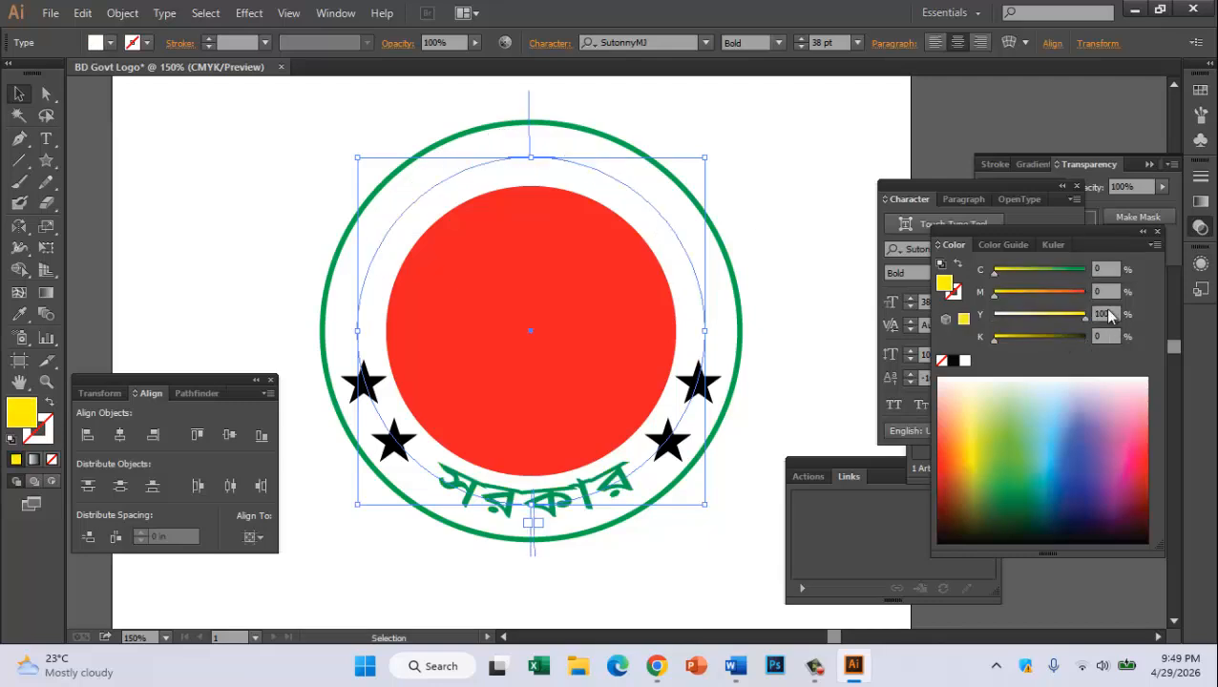
pyautogui.click(1085, 272)
# Fill all four stars red with 100% magenta, 100% yellow and no black
pyautogui.click(698, 382)
pyautogui.keyDown('shift'); pyautogui.click(667, 444); pyautogui.keyUp('shift')
pyautogui.keyDown('shift'); pyautogui.click(363, 382); pyautogui.keyUp('shift')
pyautogui.keyDown('shift'); pyautogui.click(394, 440); pyautogui.keyUp('shift')
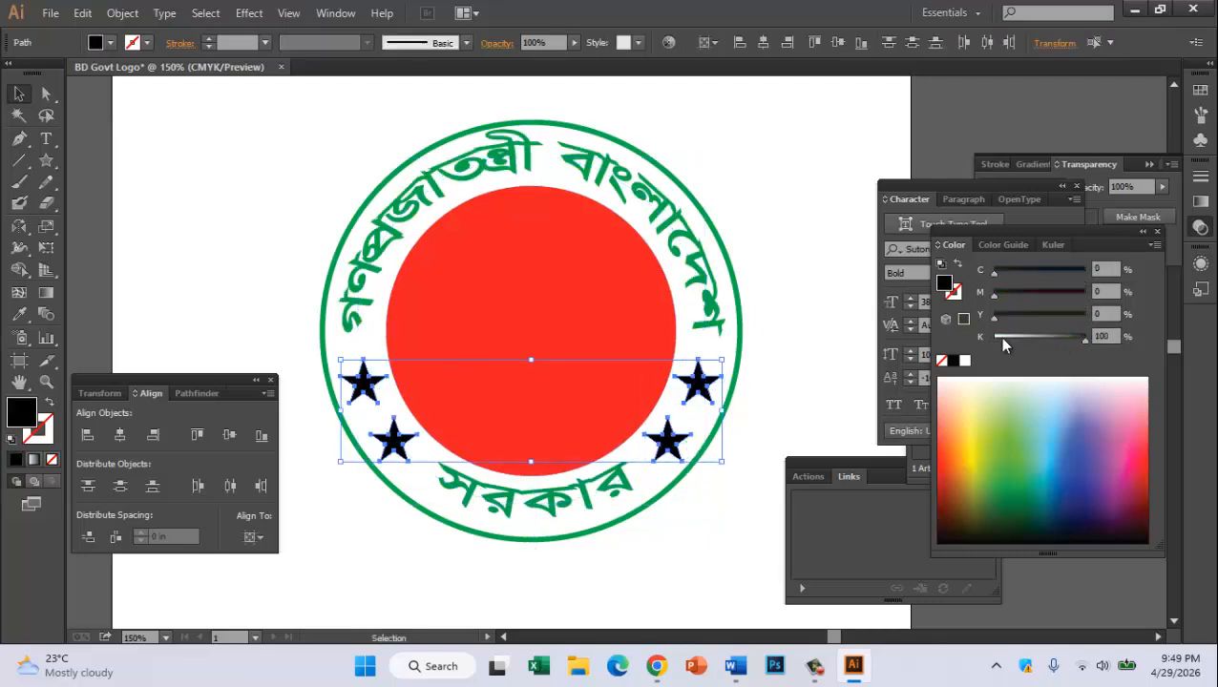
pyautogui.click(993, 338)
pyautogui.click(1084, 291)
pyautogui.click(1084, 314)
pyautogui.click(804, 283)
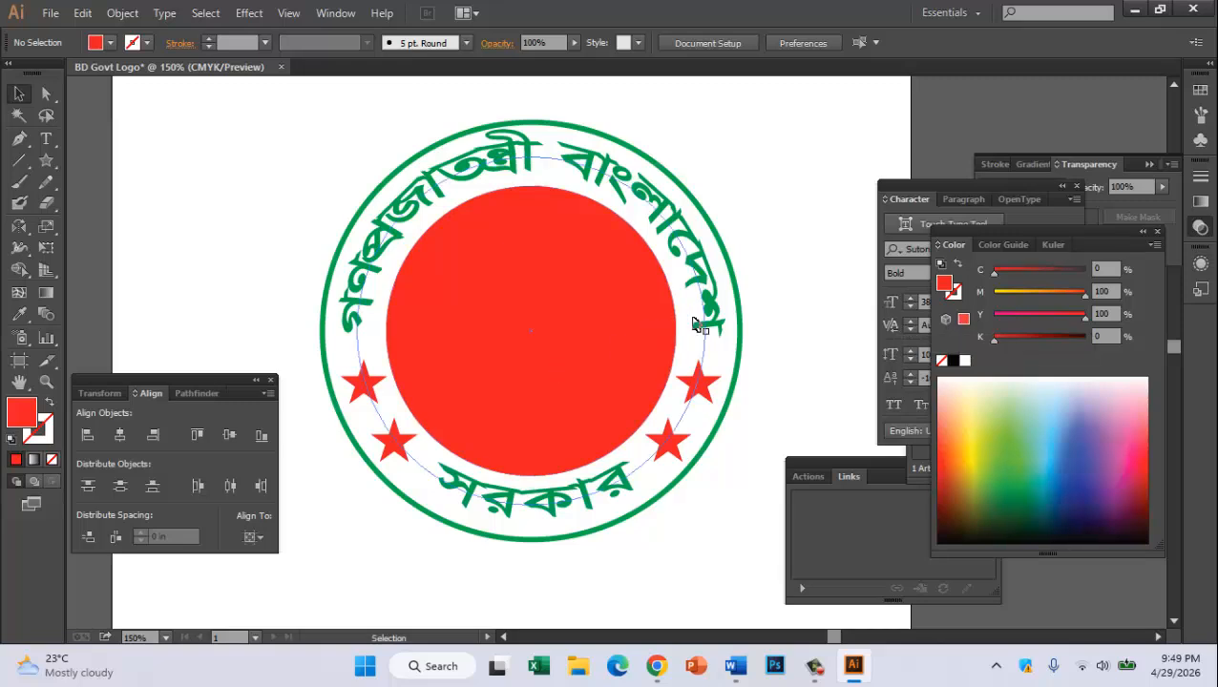
pyautogui.scroll(-1, 620, 366)
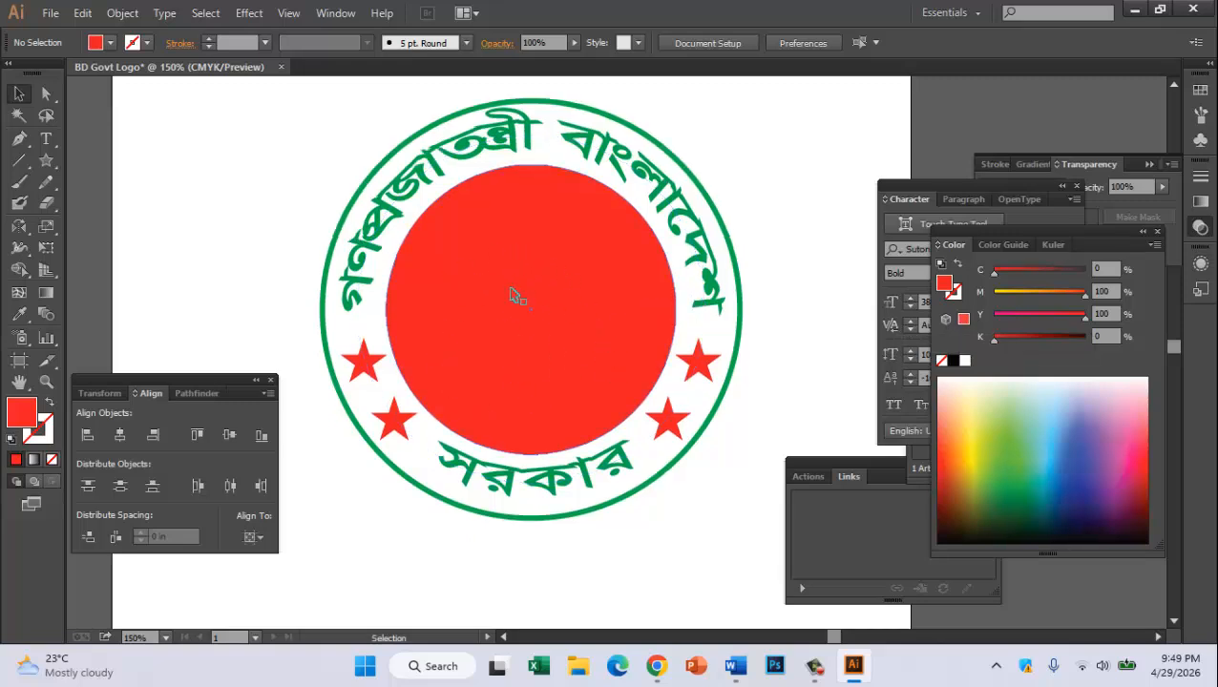
pyautogui.click(577, 471)
# Switch to Chrome and run a Google image search for "bd map silhouette"
pyautogui.click(657, 666)
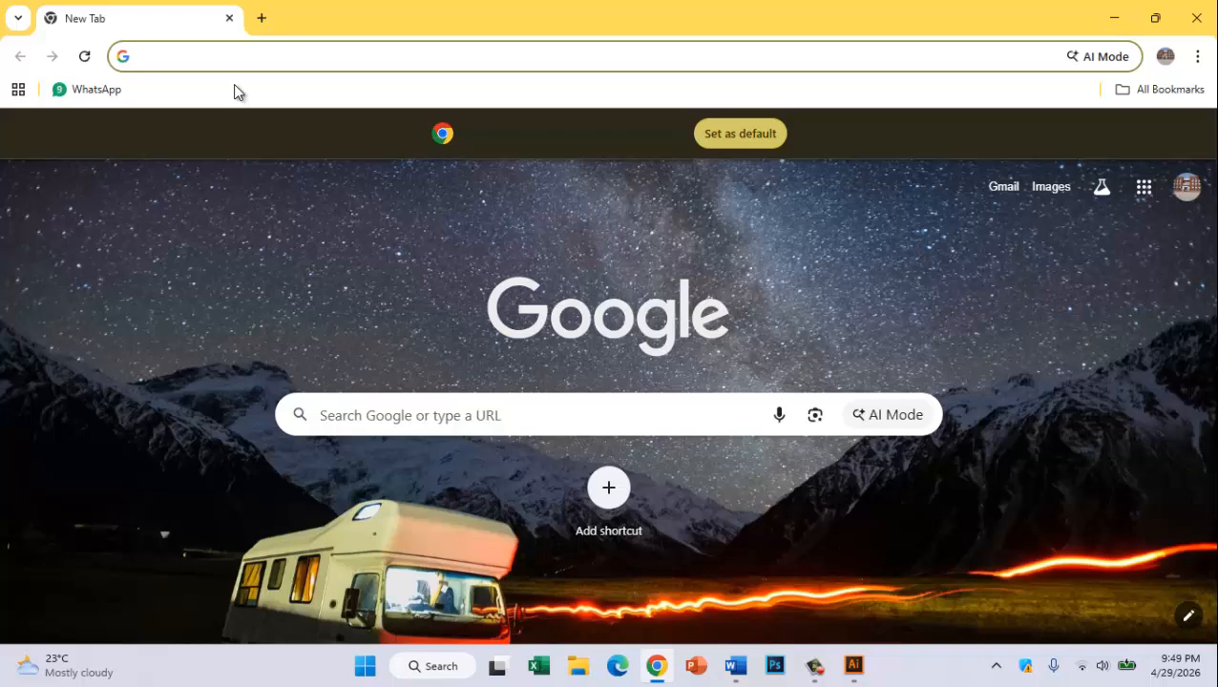
pyautogui.write('b')
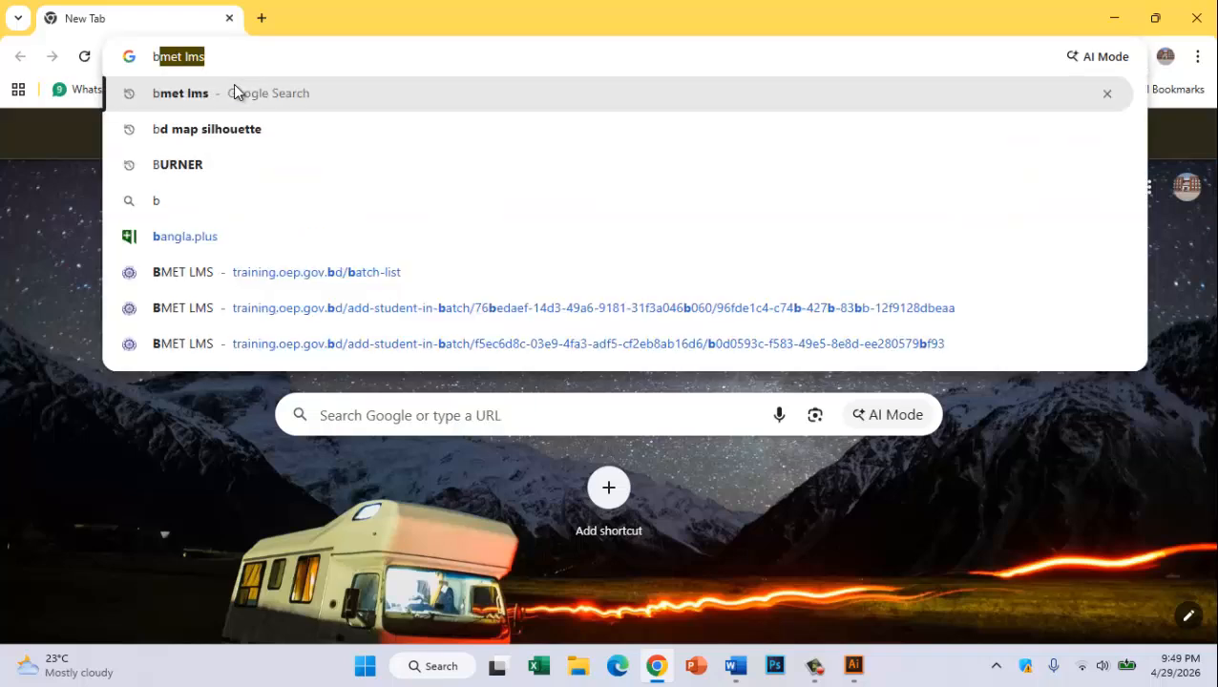
pyautogui.write('d map s')
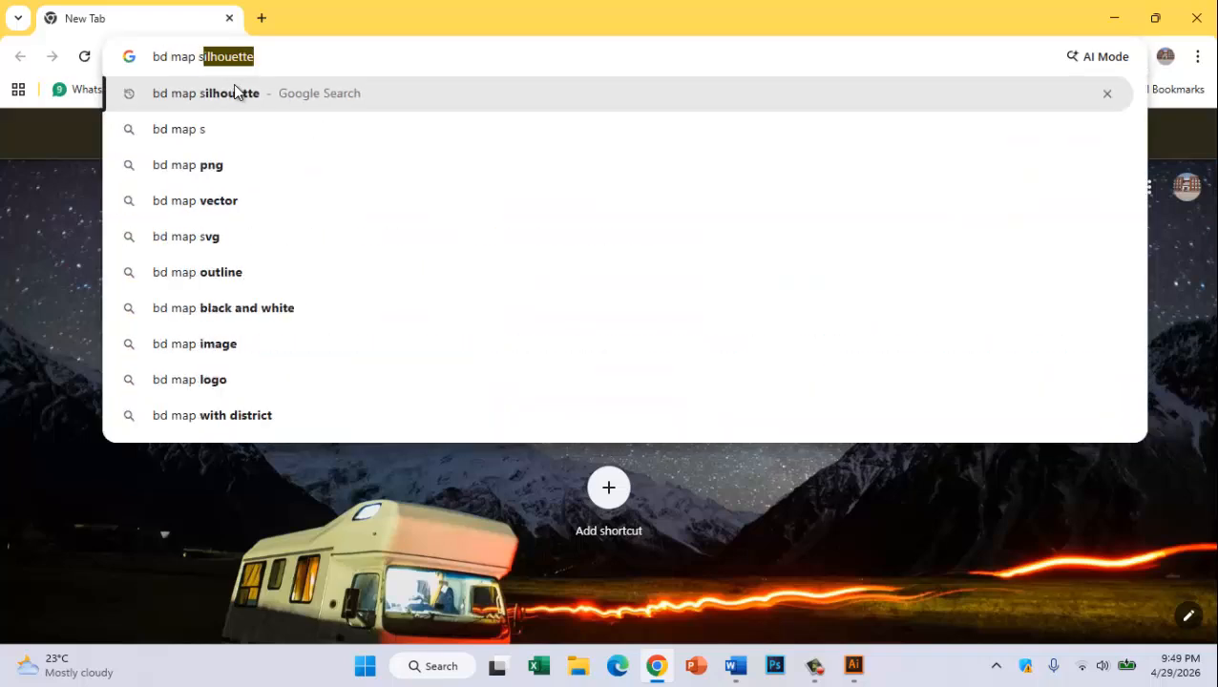
pyautogui.write('ilh')
pyautogui.press('Return')
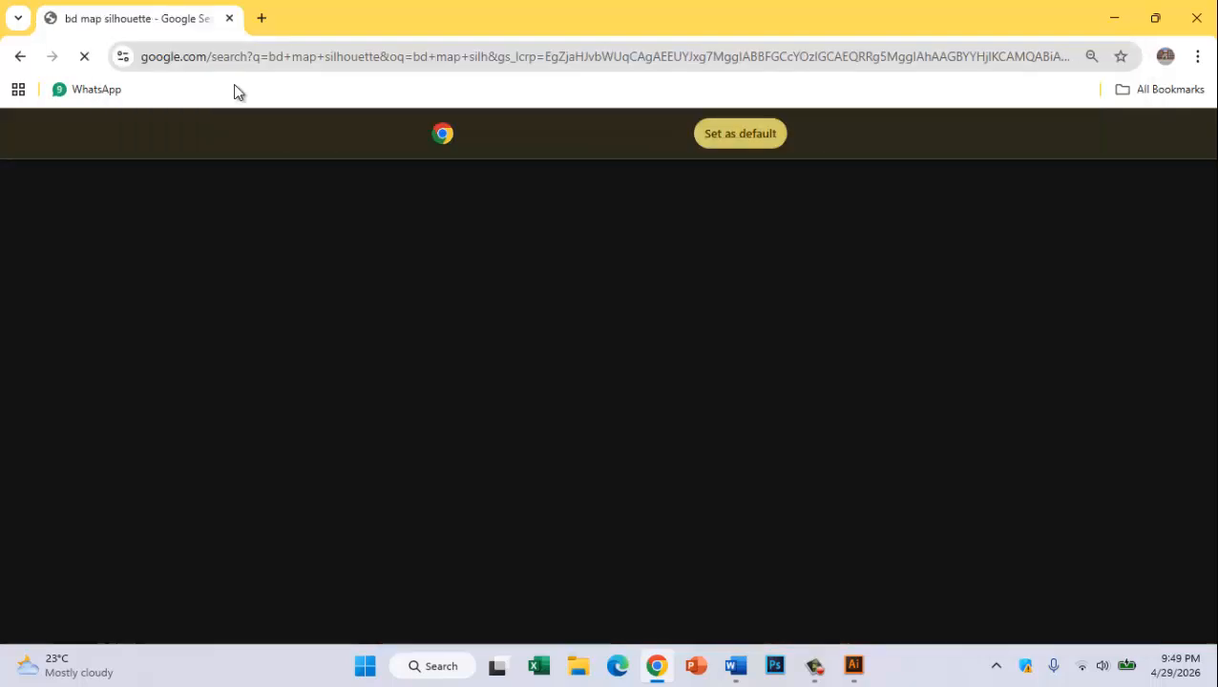
pyautogui.click(274, 251)
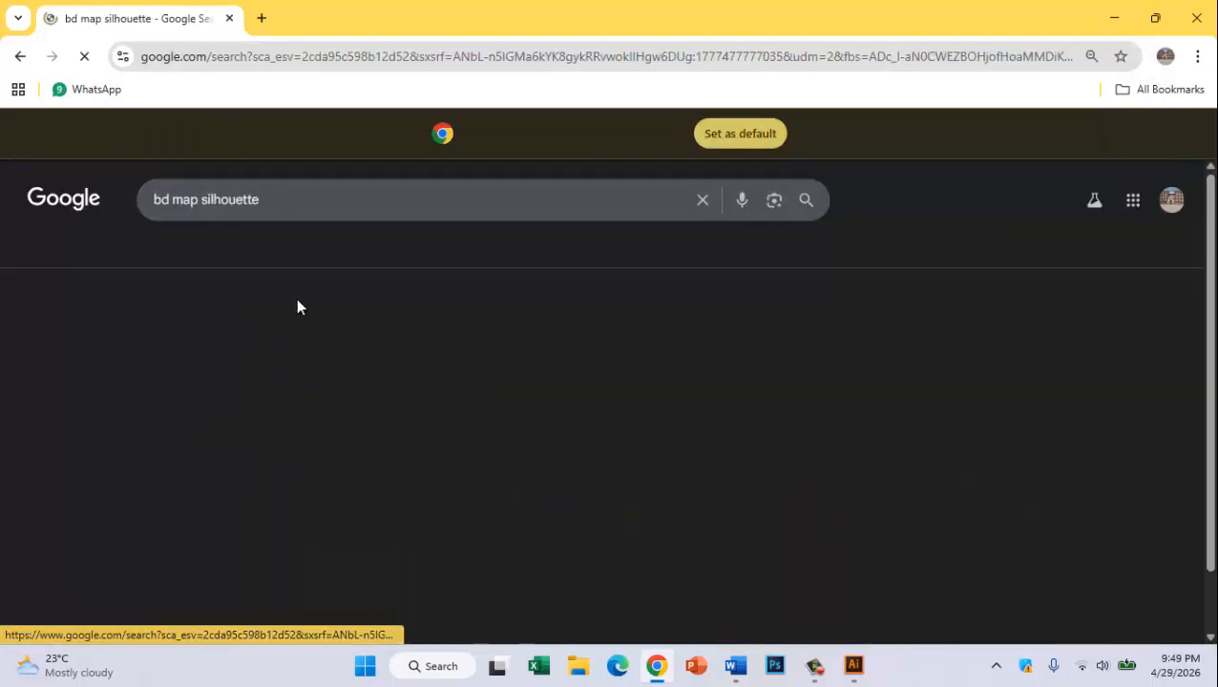
# Open the VectorStock Bangladesh map silhouette from the results and copy the image
pyautogui.click(640, 254)
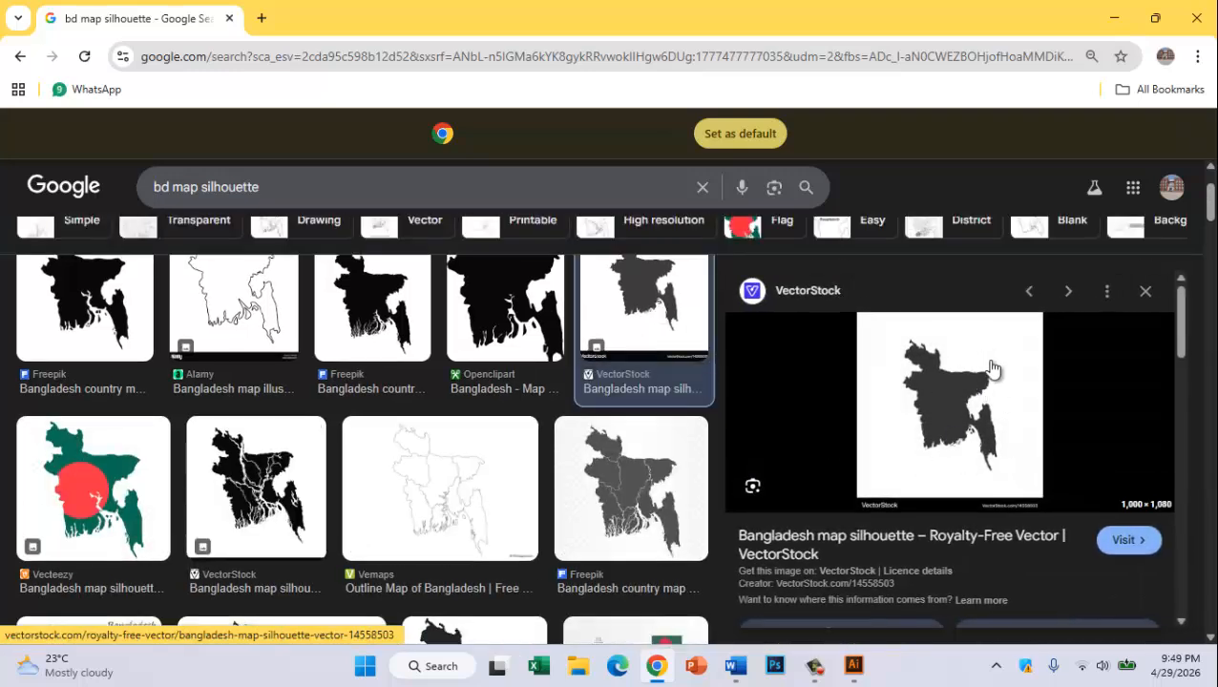
pyautogui.rightClick(951, 399)
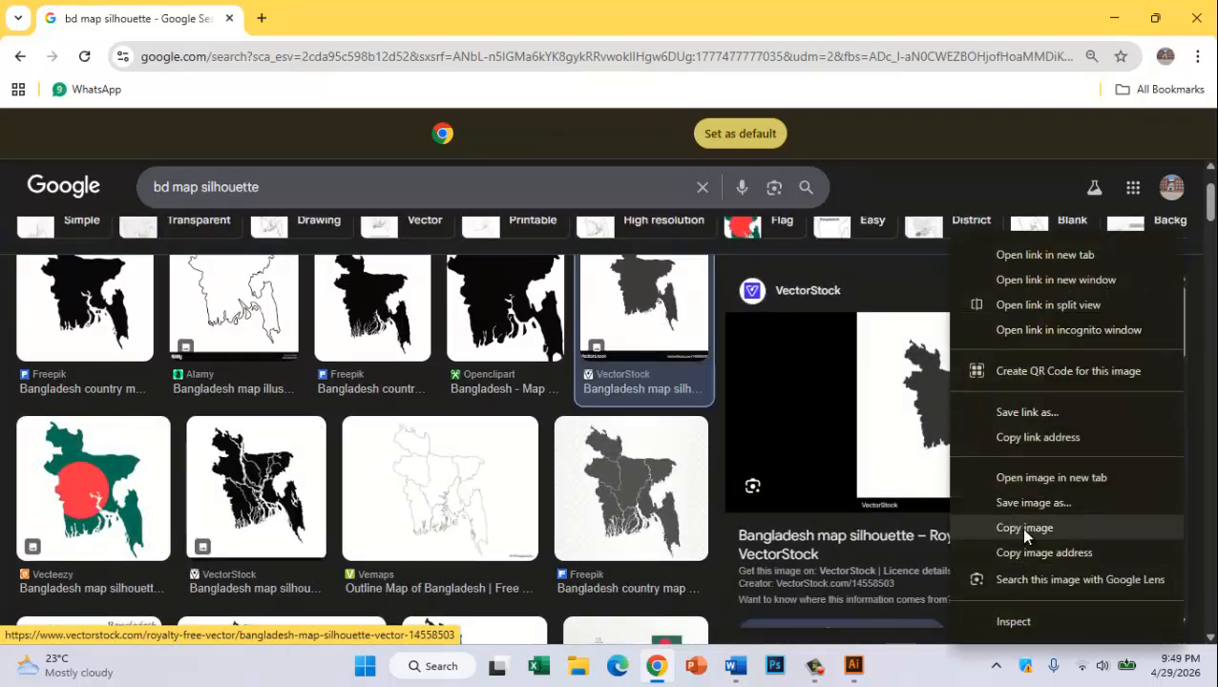
pyautogui.click(1021, 527)
# Switch back to Illustrator, paste the map image and move it beside the artboard, clear of the logo
pyautogui.click(853, 666)
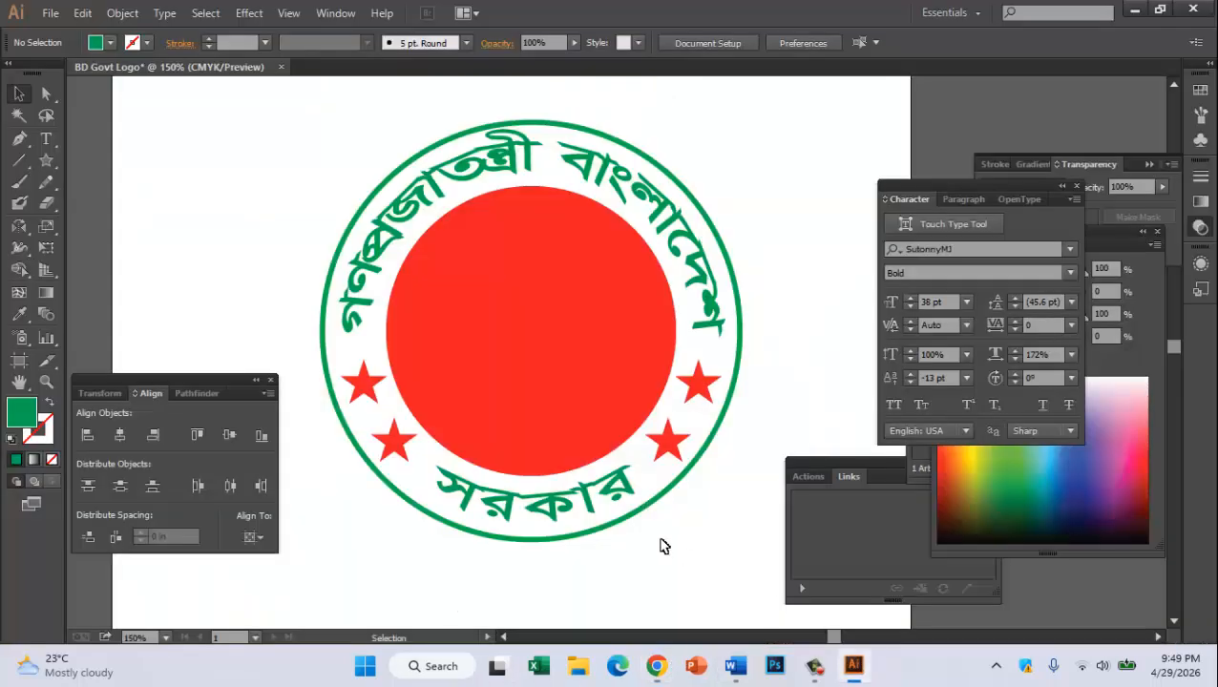
pyautogui.hotkey('ctrl', 'v')
pyautogui.hotkey('ctrl', '-')
pyautogui.hotkey('ctrl', '-')
pyautogui.hotkey('ctrl', '-')
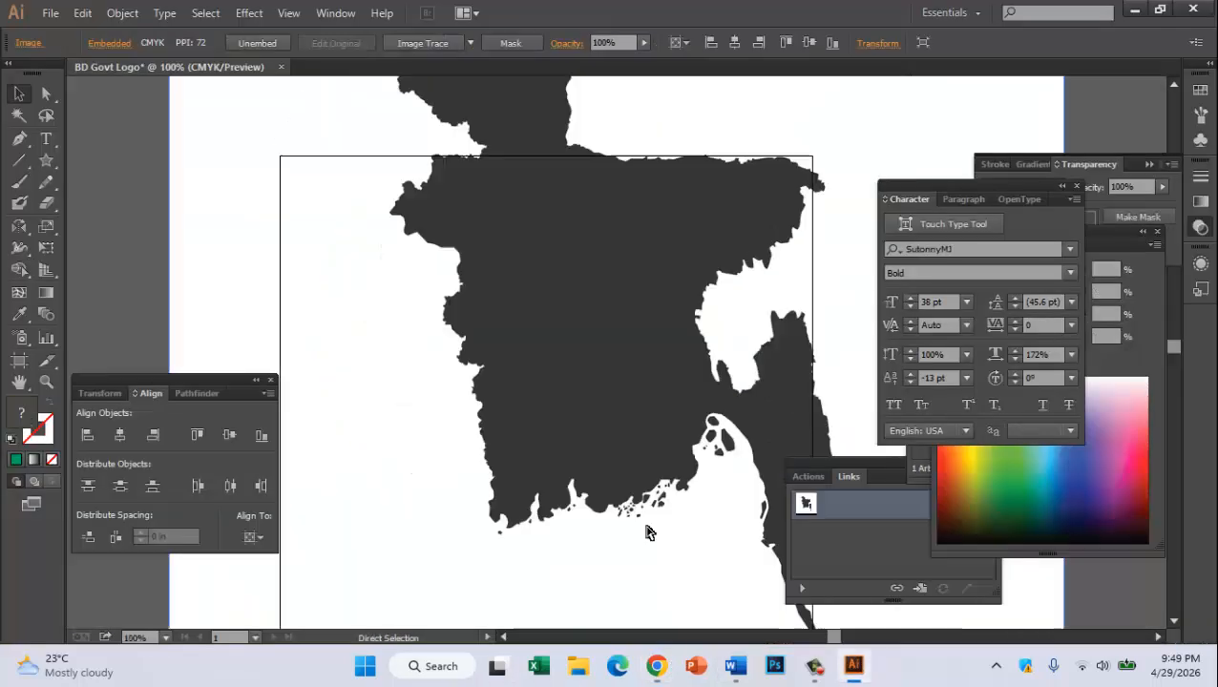
pyautogui.moveTo(562, 374); pyautogui.dragTo(508, 357)
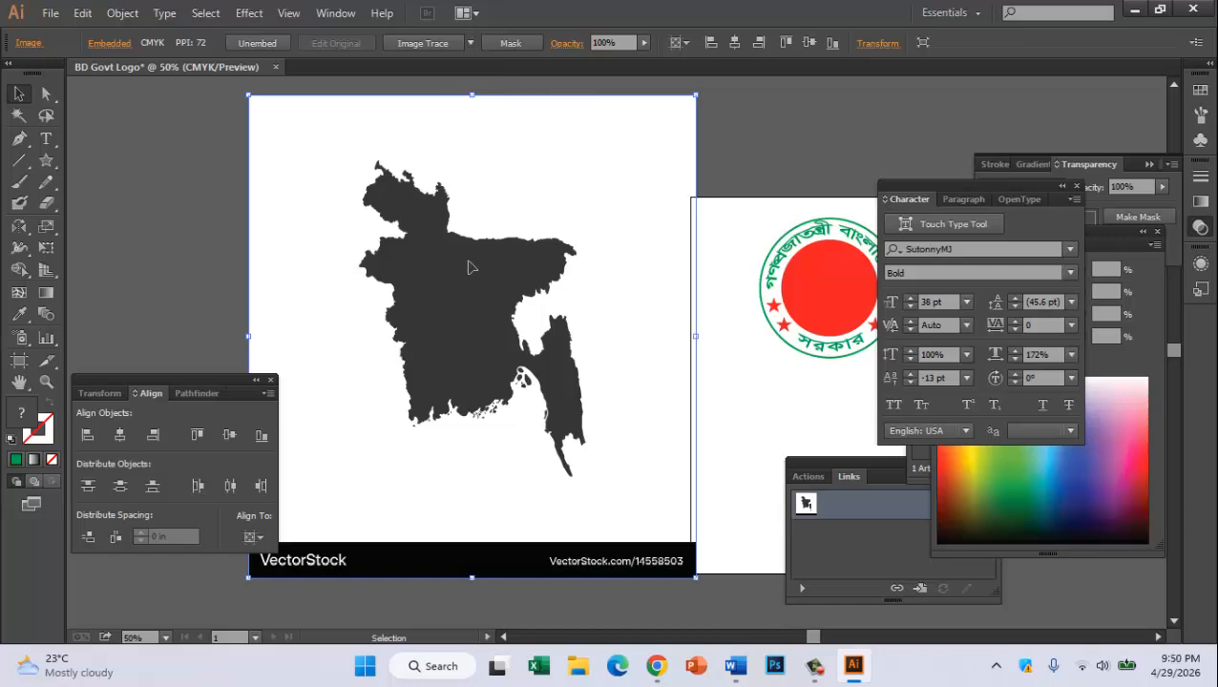
# Trace the map image with the Silhouettes preset and expand the tracing into editable paths
pyautogui.click(471, 42)
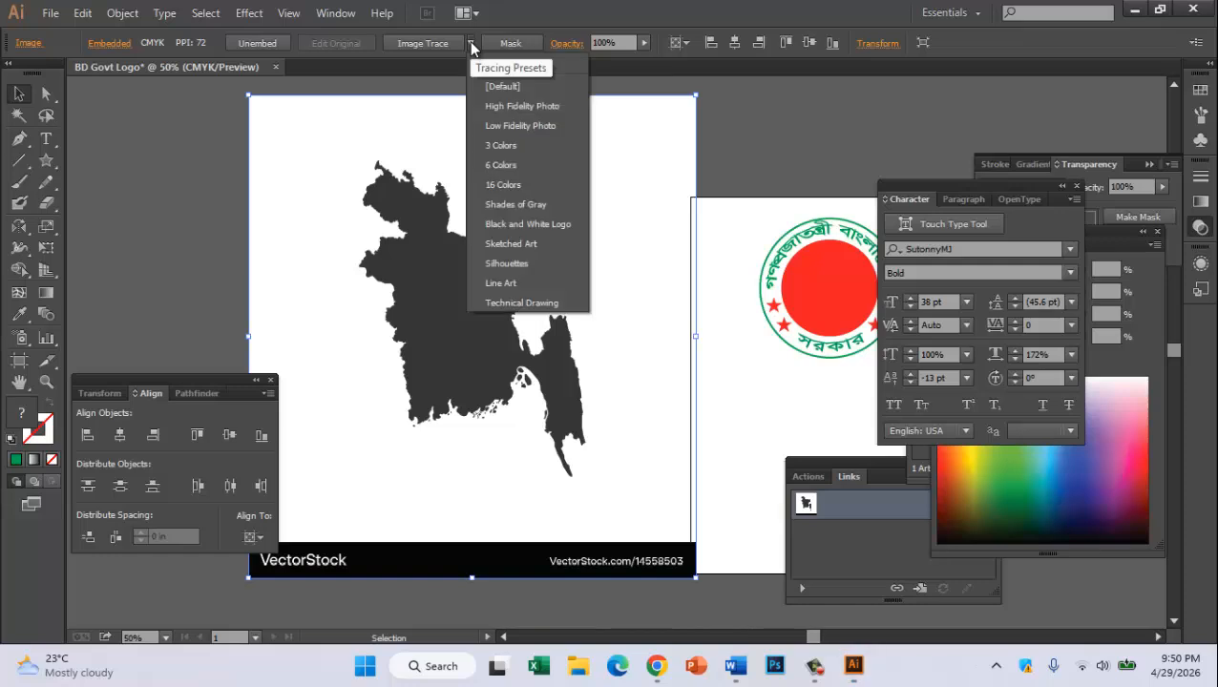
pyautogui.click(504, 264)
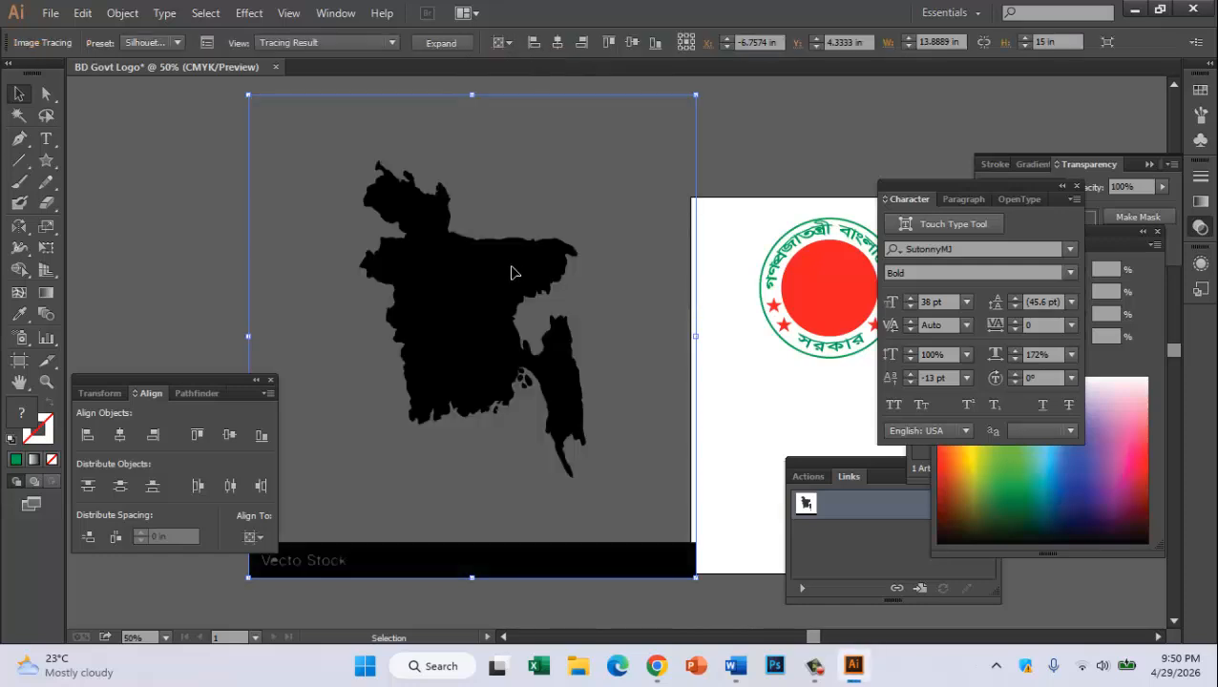
pyautogui.click(444, 43)
pyautogui.scroll(-3, 482, 363)
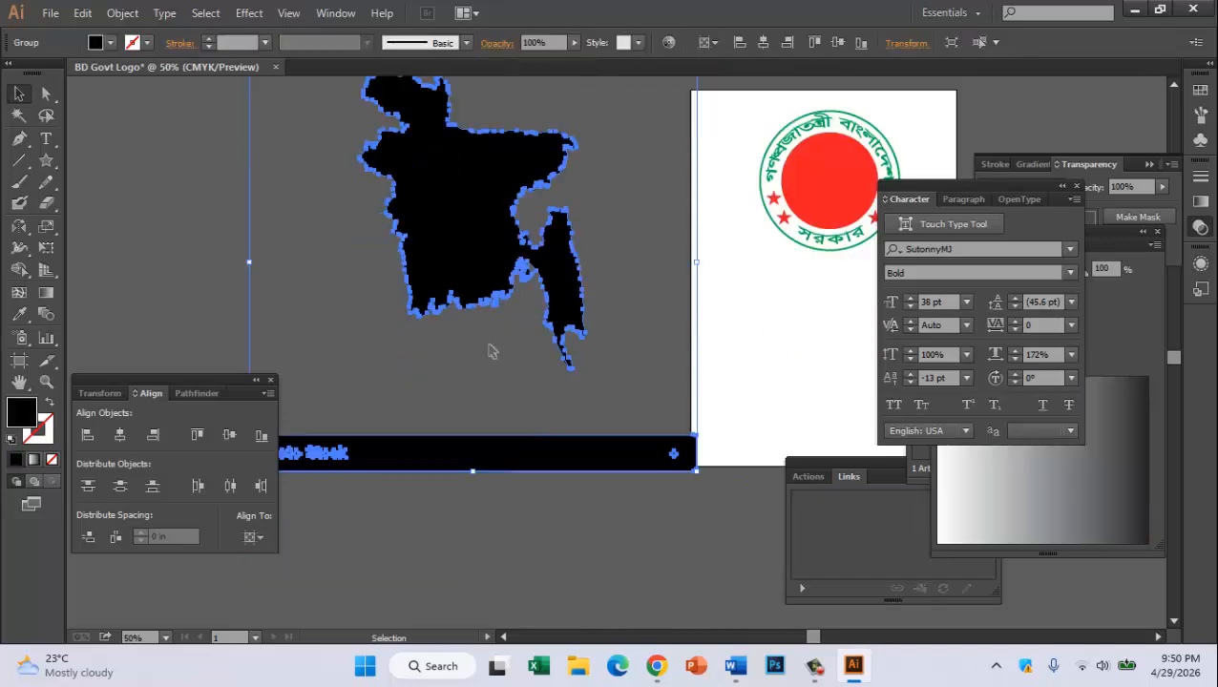
pyautogui.hotkey('ctrl', 'z')
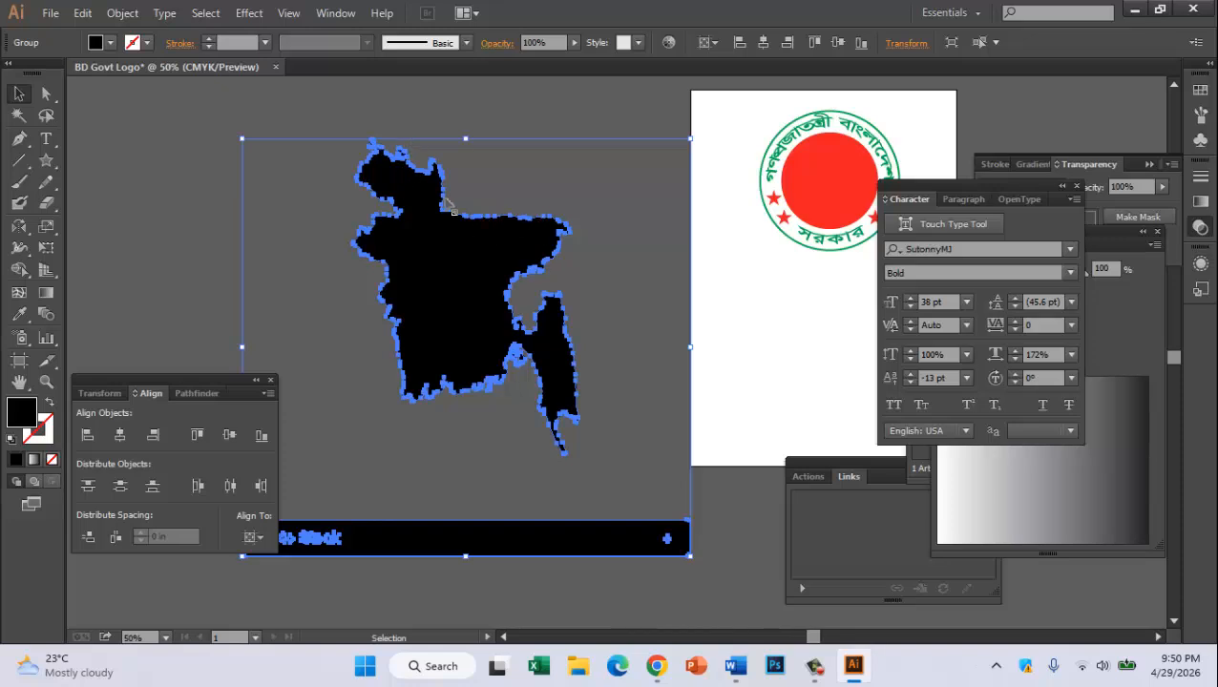
pyautogui.scroll(-4, 462, 377)
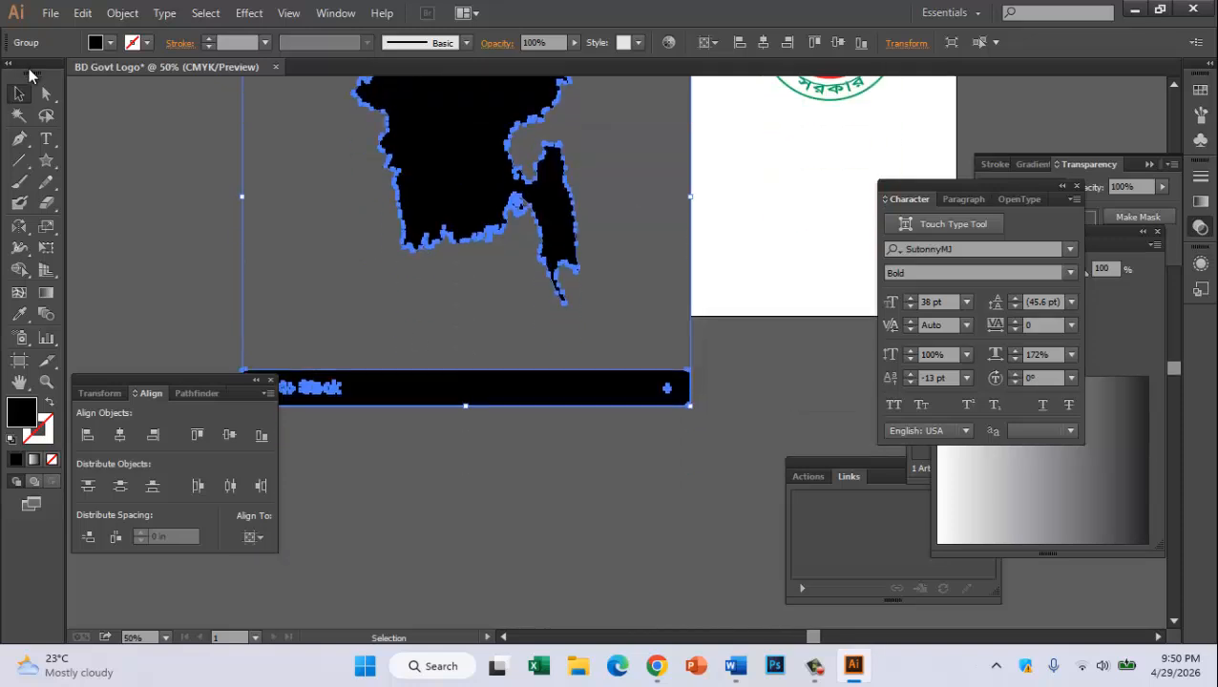
pyautogui.scroll(-3, 635, 355)
pyautogui.scroll(3, 462, 295)
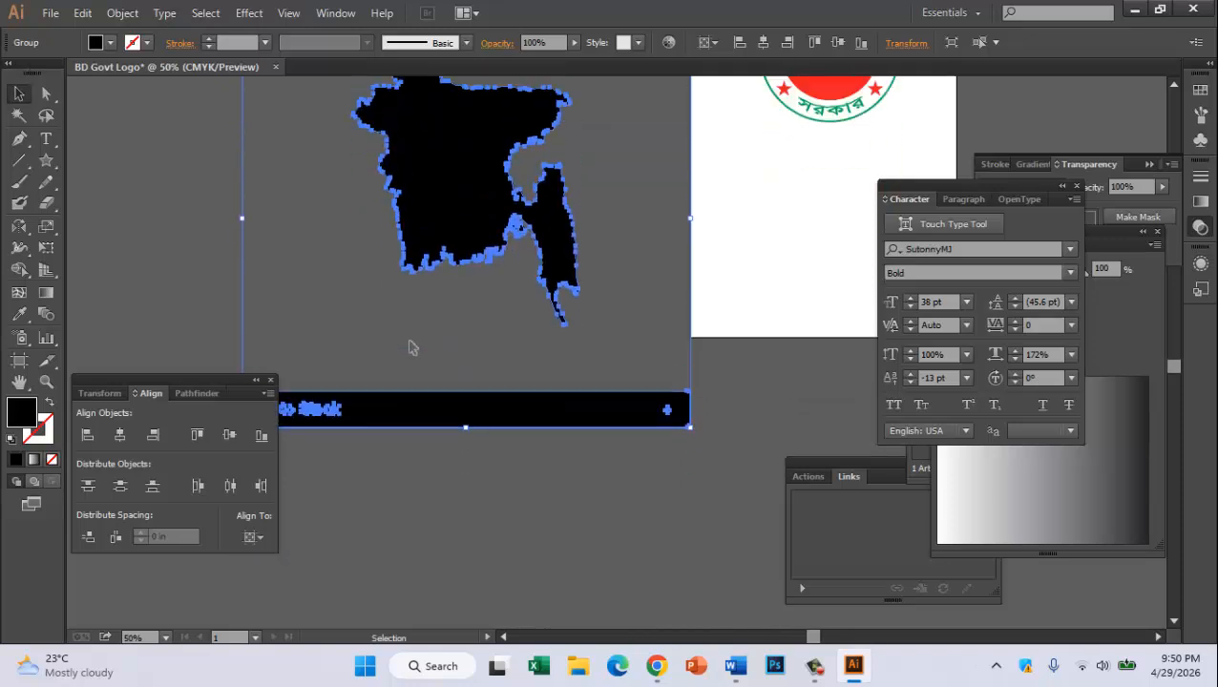
pyautogui.click(674, 500)
pyautogui.click(640, 427)
pyautogui.scroll(-1, 637, 429)
pyautogui.scroll(-2, 637, 428)
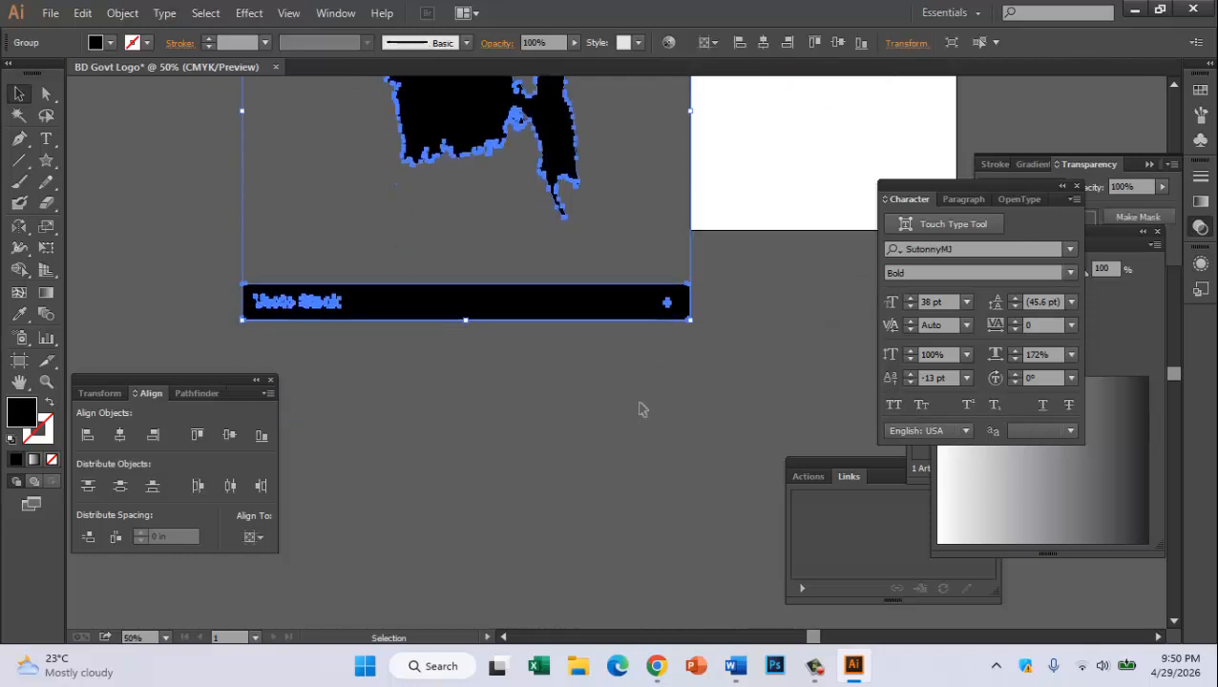
pyautogui.scroll(5, 641, 410)
# Select only the black VectorStock bar within the traced group using the Group Selection tool and delete it
pyautogui.moveTo(46, 94); pyautogui.dragTo(112, 124)
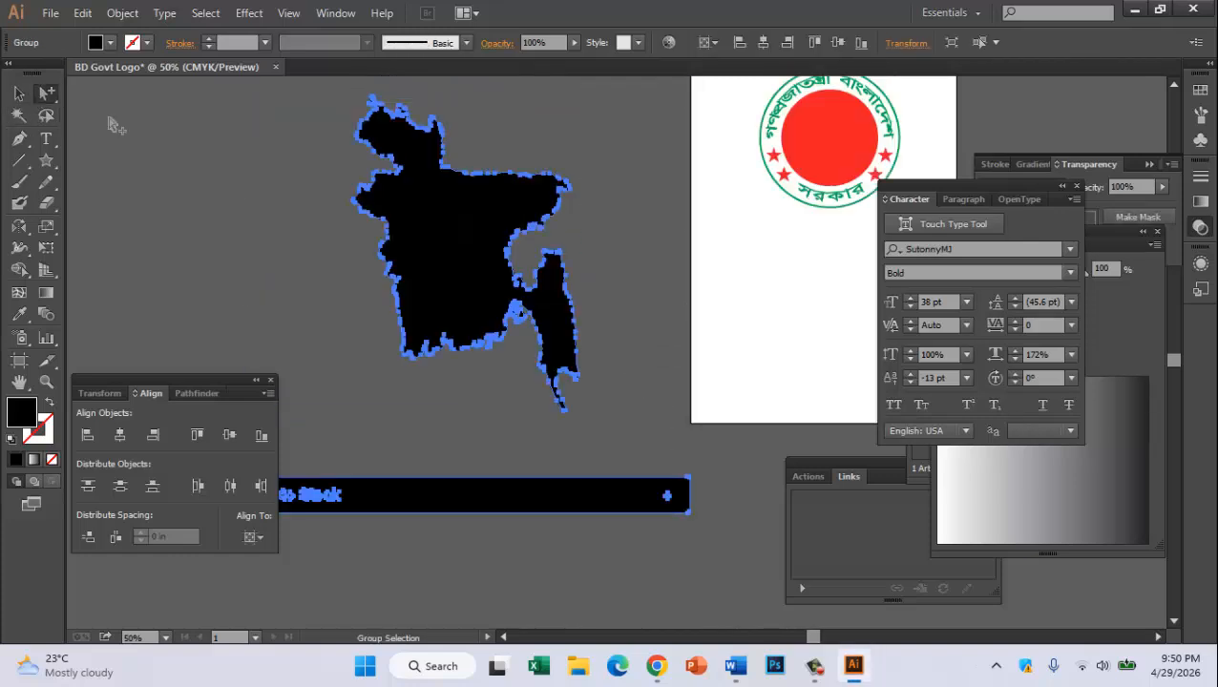
pyautogui.scroll(-4, 481, 380)
pyautogui.moveTo(714, 408); pyautogui.dragTo(186, 288)
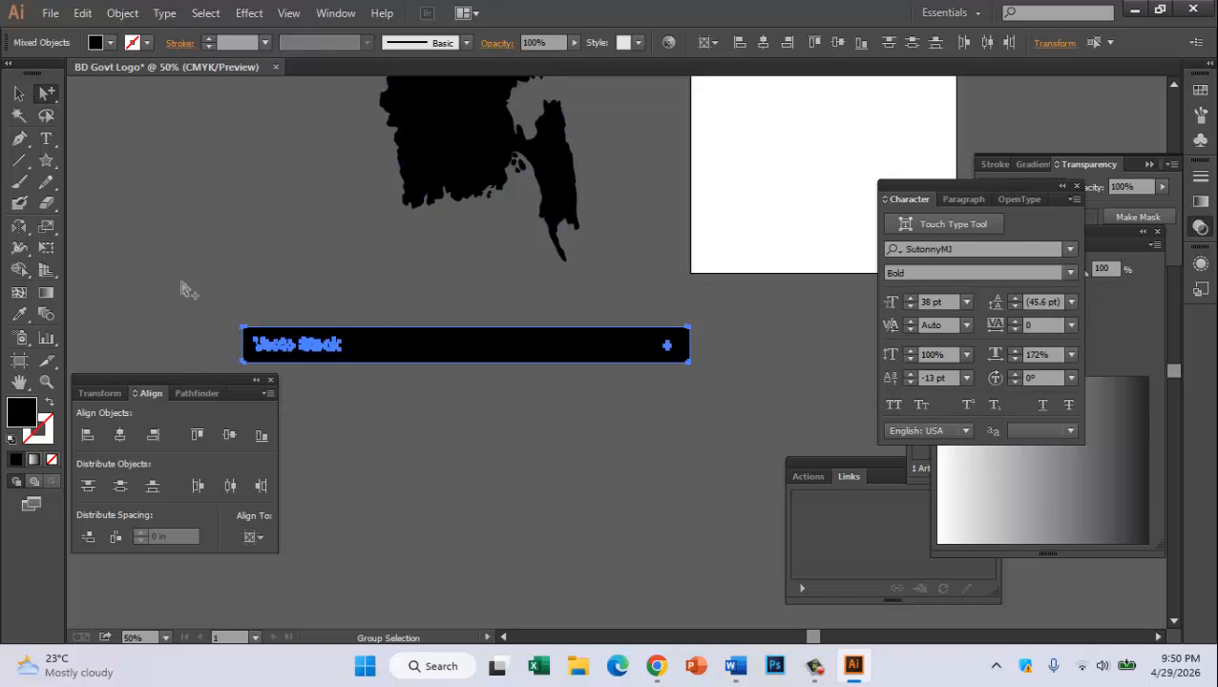
pyautogui.press('Delete')
pyautogui.scroll(5, 188, 286)
# Move the map shape next to the logo so that it overlaps the artboard's left edge
pyautogui.click(18, 93)
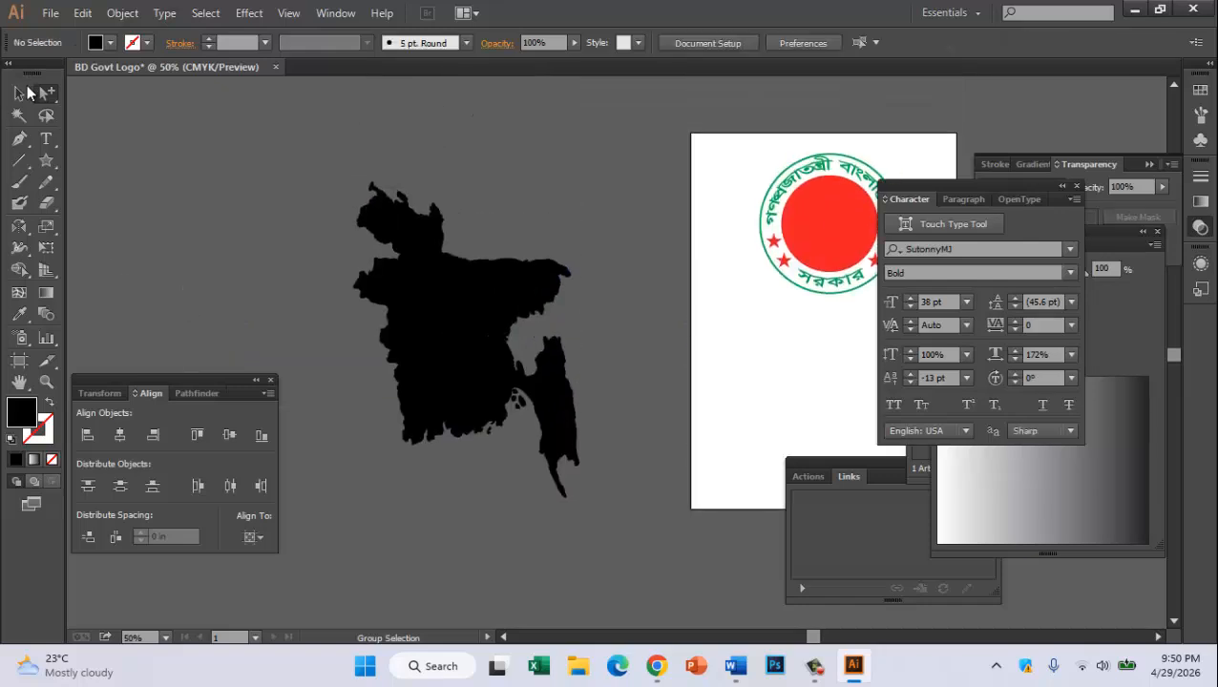
pyautogui.moveTo(459, 382); pyautogui.dragTo(645, 356)
pyautogui.hscroll(3, 620, 353)
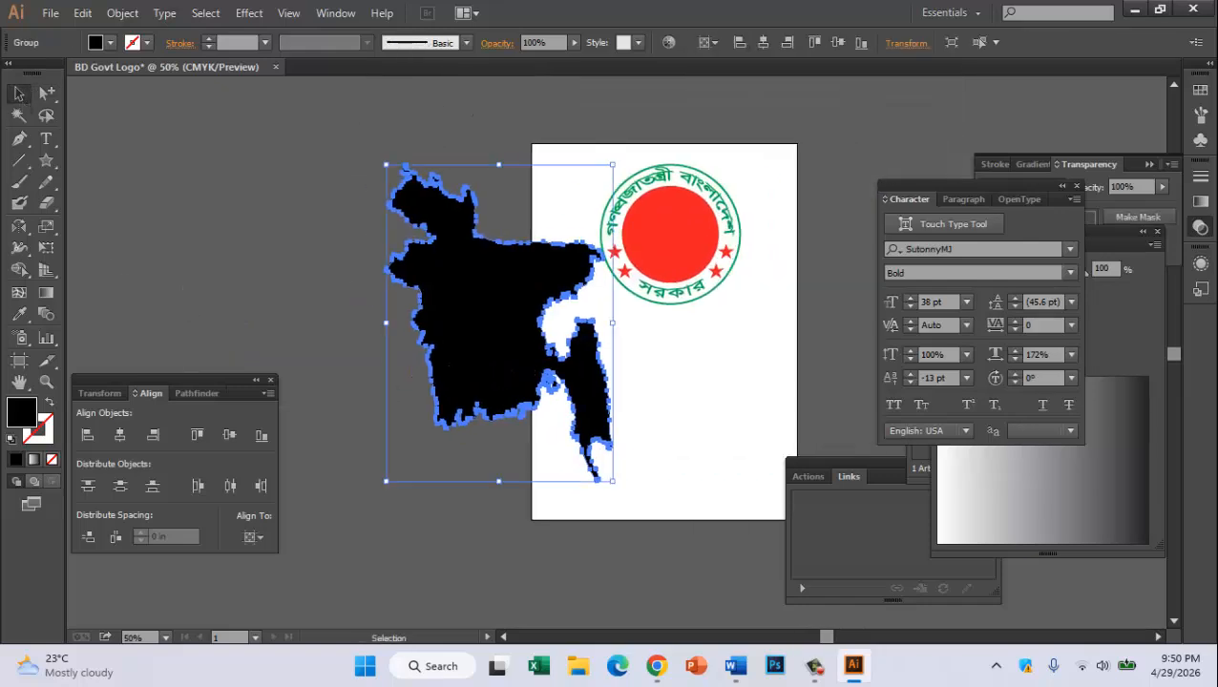
# Switch the map's colour mode to CMYK and fill it yellow with 100% yellow and no black
pyautogui.click(1109, 318)
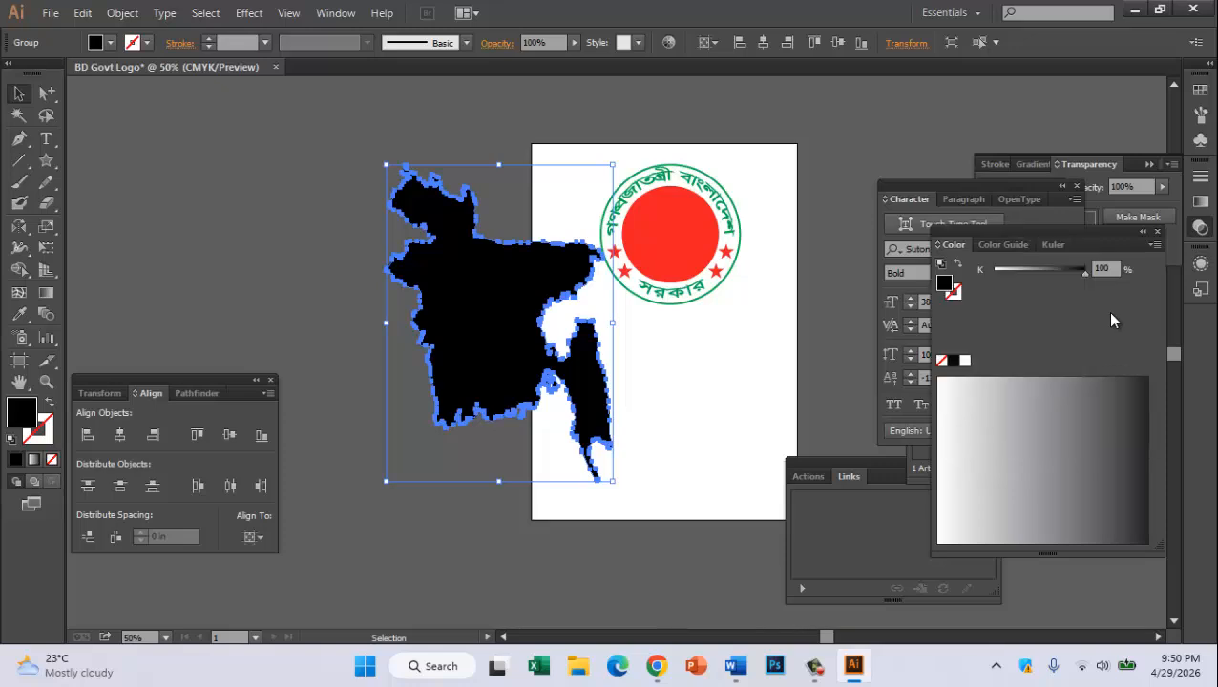
pyautogui.click(1154, 245)
pyautogui.click(1019, 334)
pyautogui.moveTo(1081, 339); pyautogui.dragTo(993, 339)
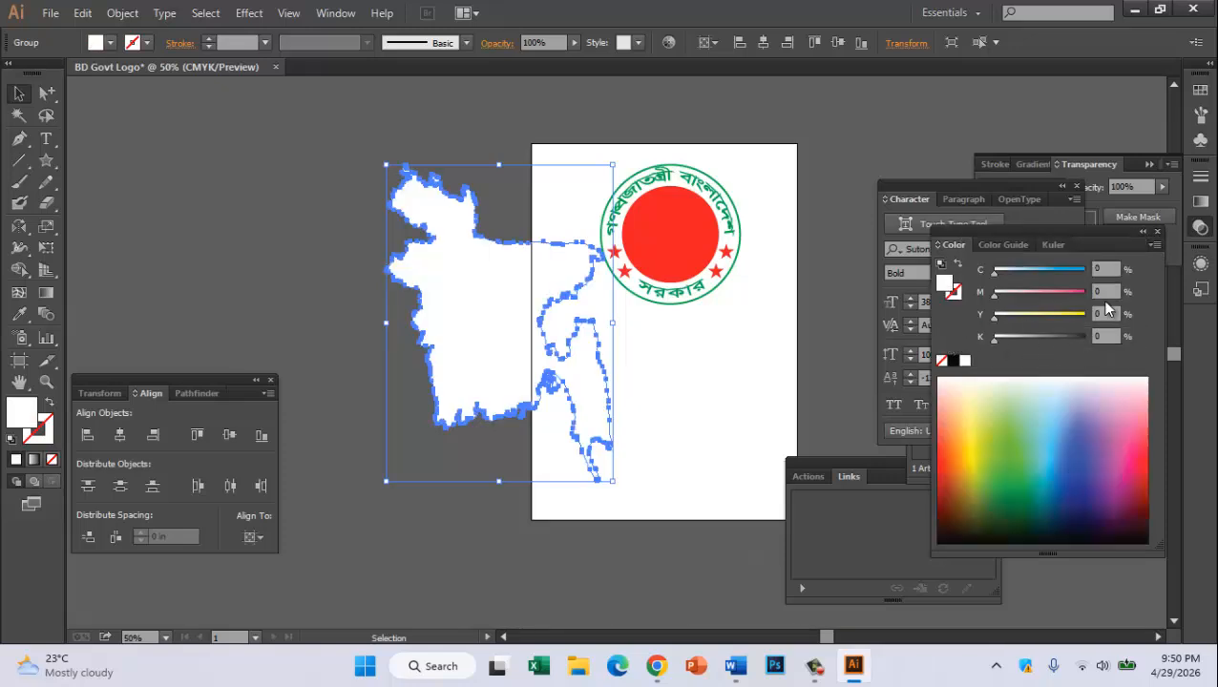
pyautogui.click(1082, 314)
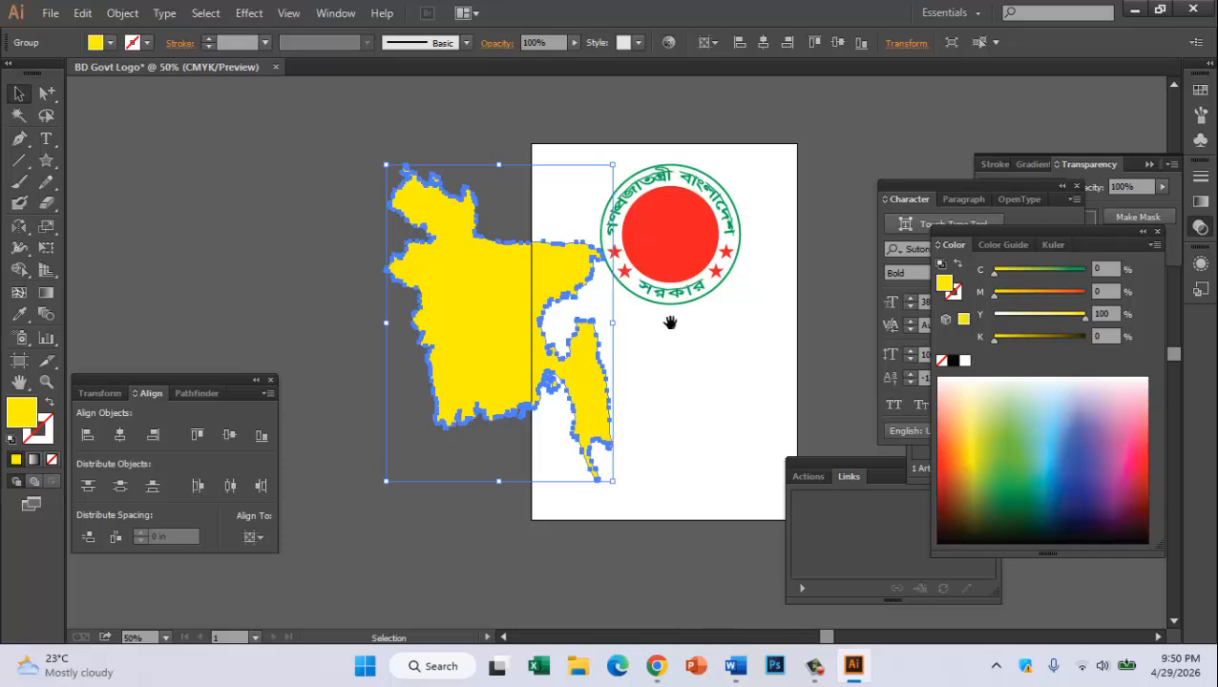
# Scale the map down and place it in the middle of the red circle, fitting entirely inside it
pyautogui.moveTo(670, 322); pyautogui.dragTo(613, 375)
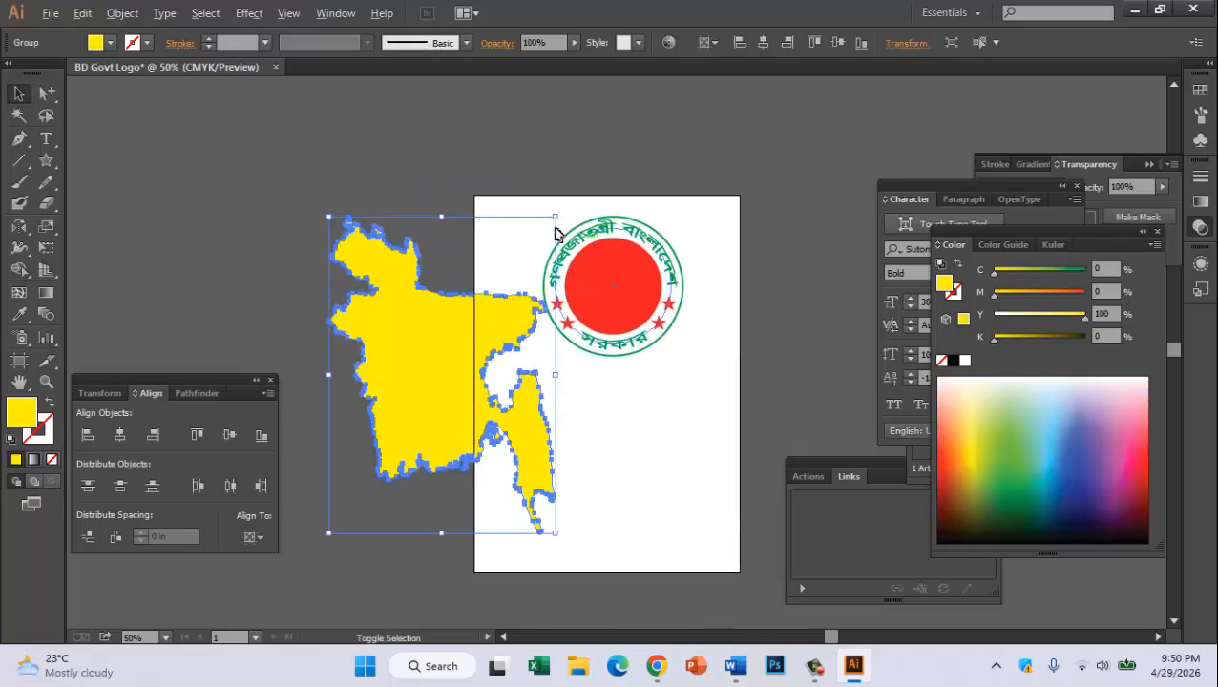
pyautogui.moveTo(556, 218); pyautogui.dragTo(475, 331)
pyautogui.moveTo(414, 388); pyautogui.dragTo(587, 298)
pyautogui.scroll(5, 655, 287)
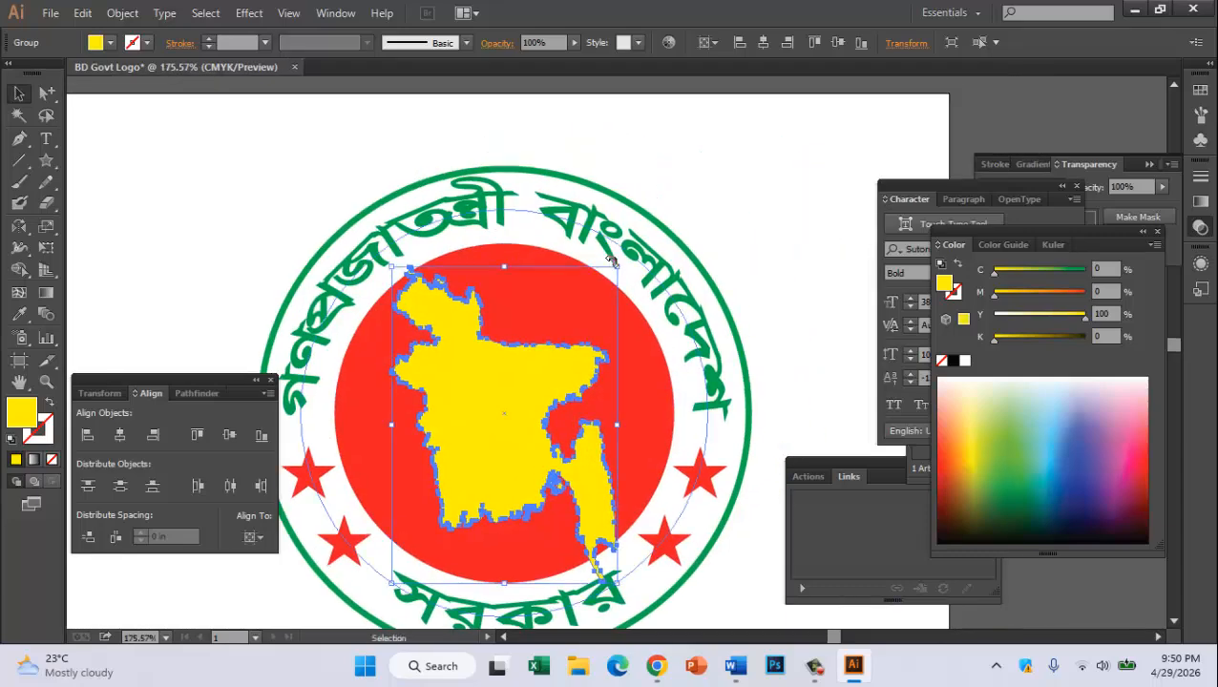
pyautogui.moveTo(616, 269); pyautogui.dragTo(589, 306)
pyautogui.hotkey('ctrl', '1')
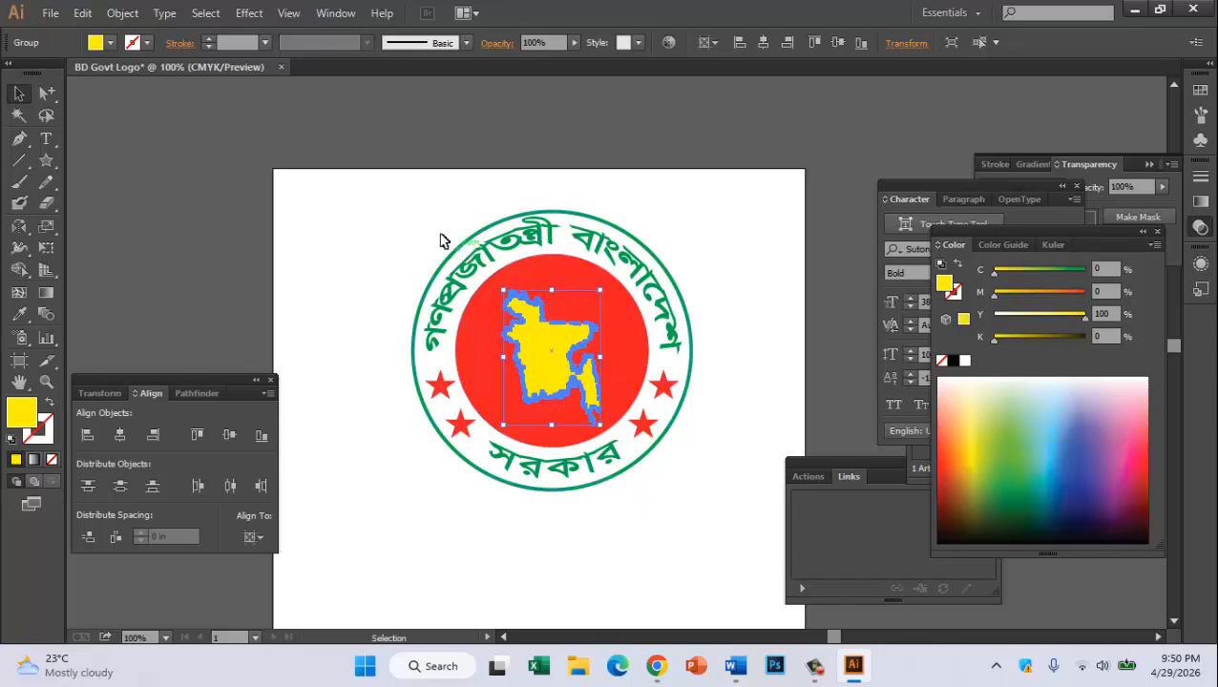
# Group all the logo elements except the yellow map
pyautogui.moveTo(379, 192); pyautogui.dragTo(715, 497)
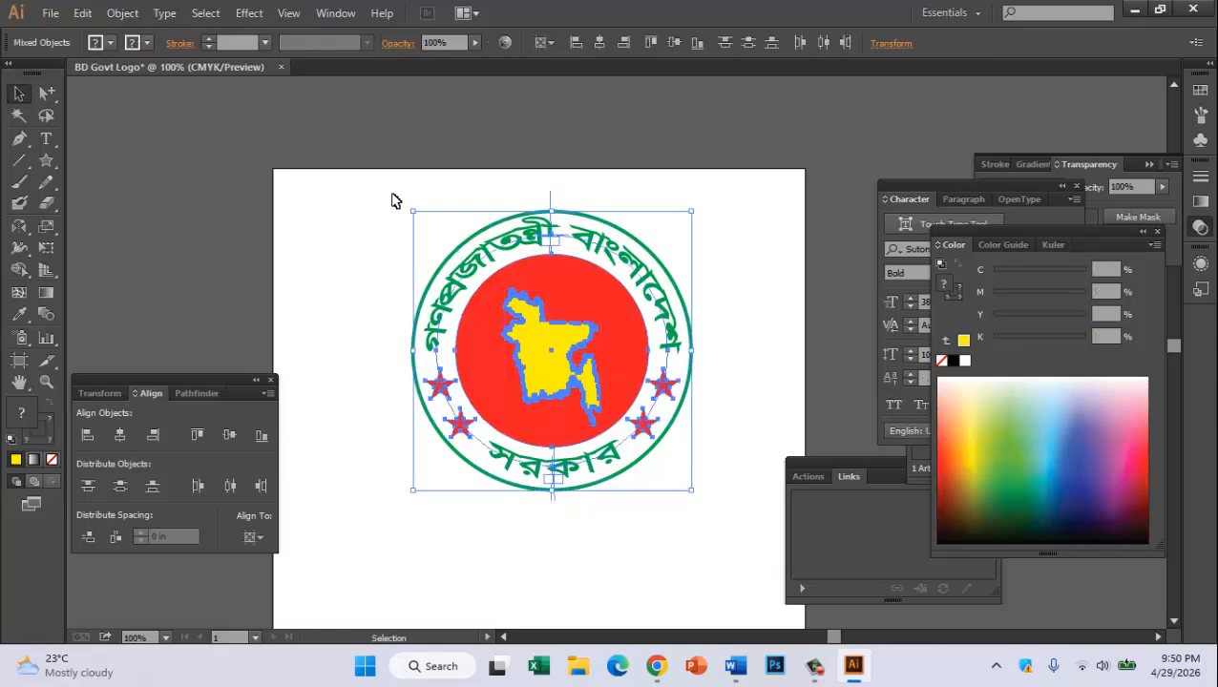
pyautogui.moveTo(392, 172); pyautogui.dragTo(693, 482)
pyautogui.keyDown('shift'); pyautogui.click(552, 343); pyautogui.keyUp('shift')
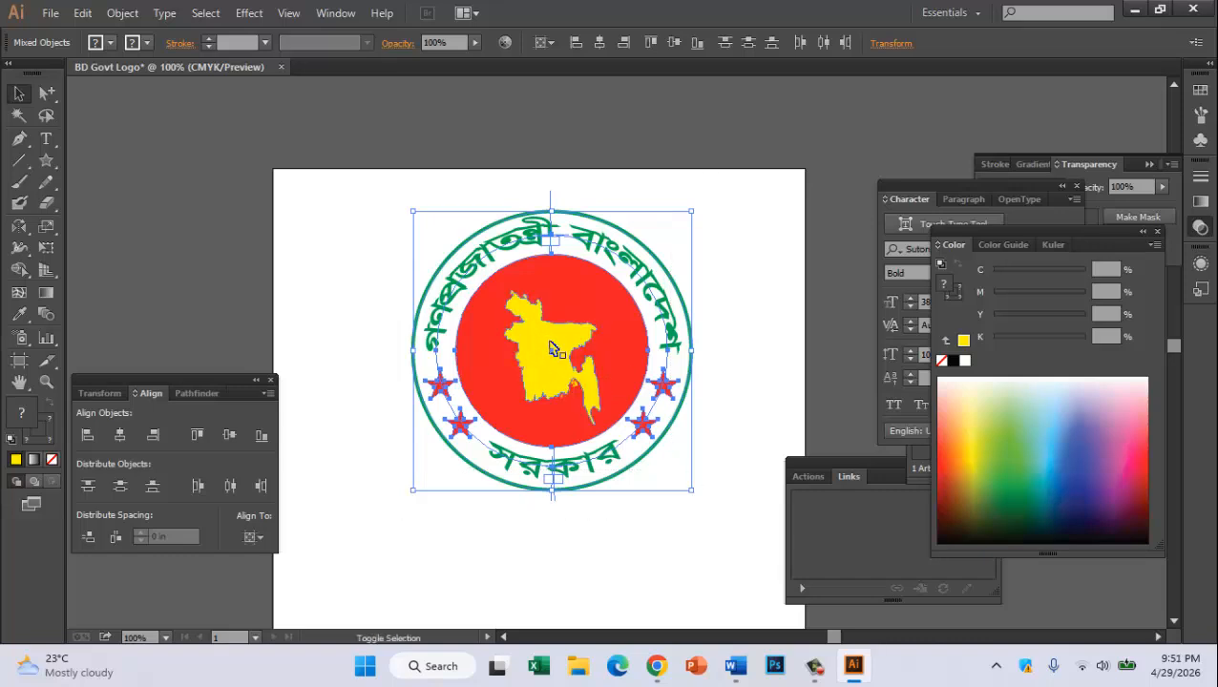
pyautogui.hotkey('ctrl', 'g')
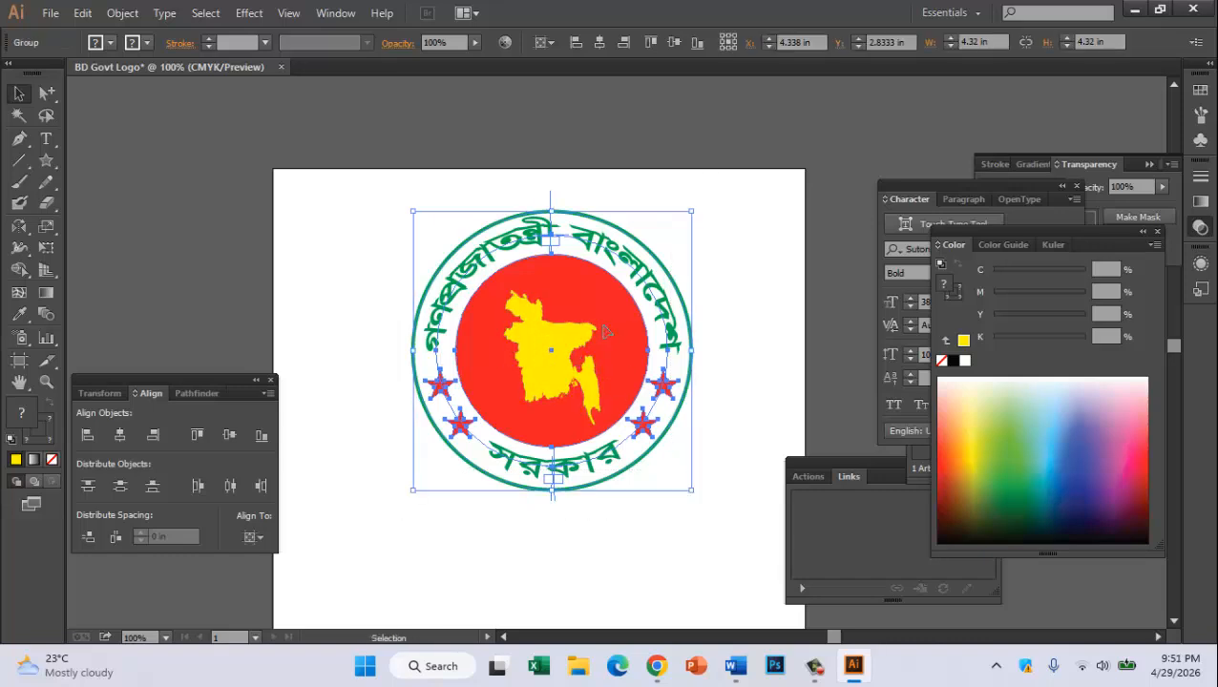
# Move the map and the logo group apart, and align both on their horizontal and vertical centres
pyautogui.moveTo(531, 371); pyautogui.dragTo(408, 348)
pyautogui.moveTo(673, 387); pyautogui.dragTo(605, 323)
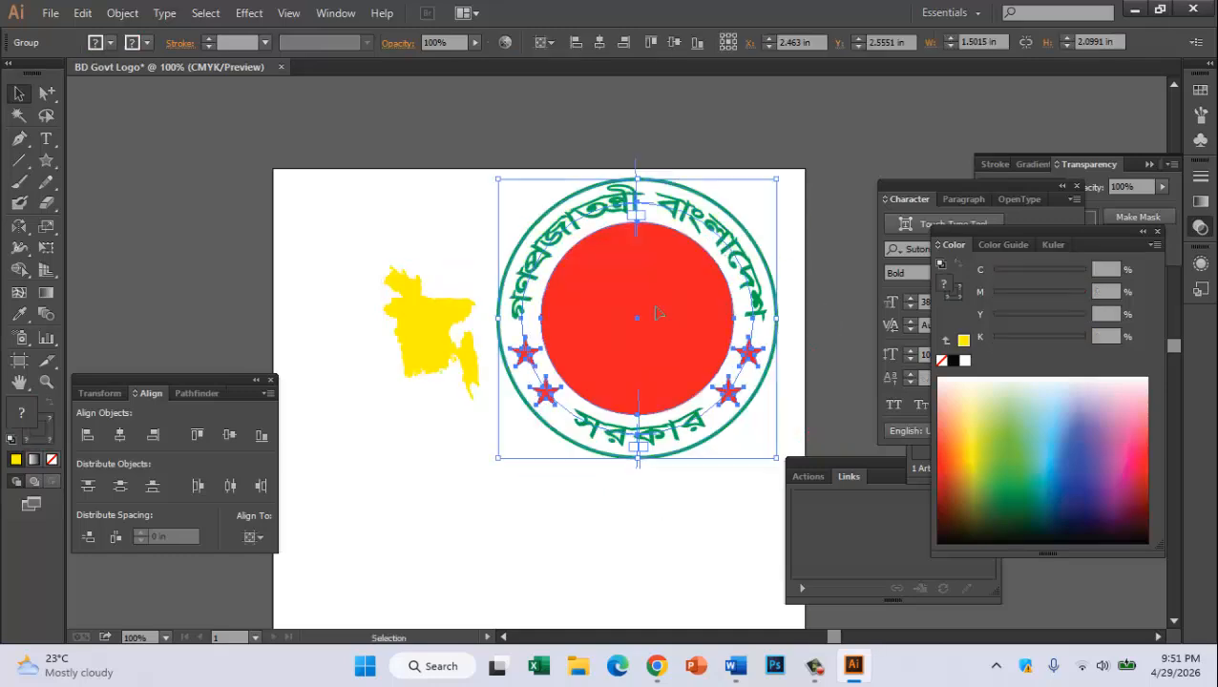
pyautogui.moveTo(440, 335); pyautogui.dragTo(392, 341)
pyautogui.moveTo(272, 212); pyautogui.dragTo(731, 472)
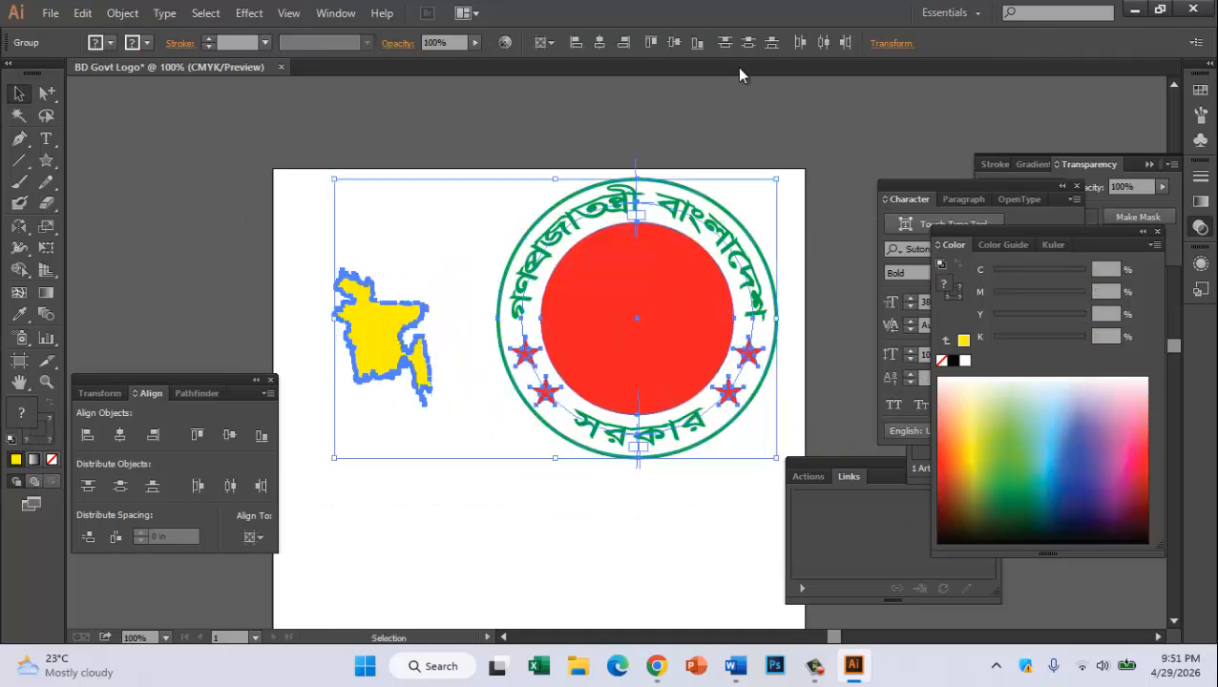
pyautogui.click(601, 45)
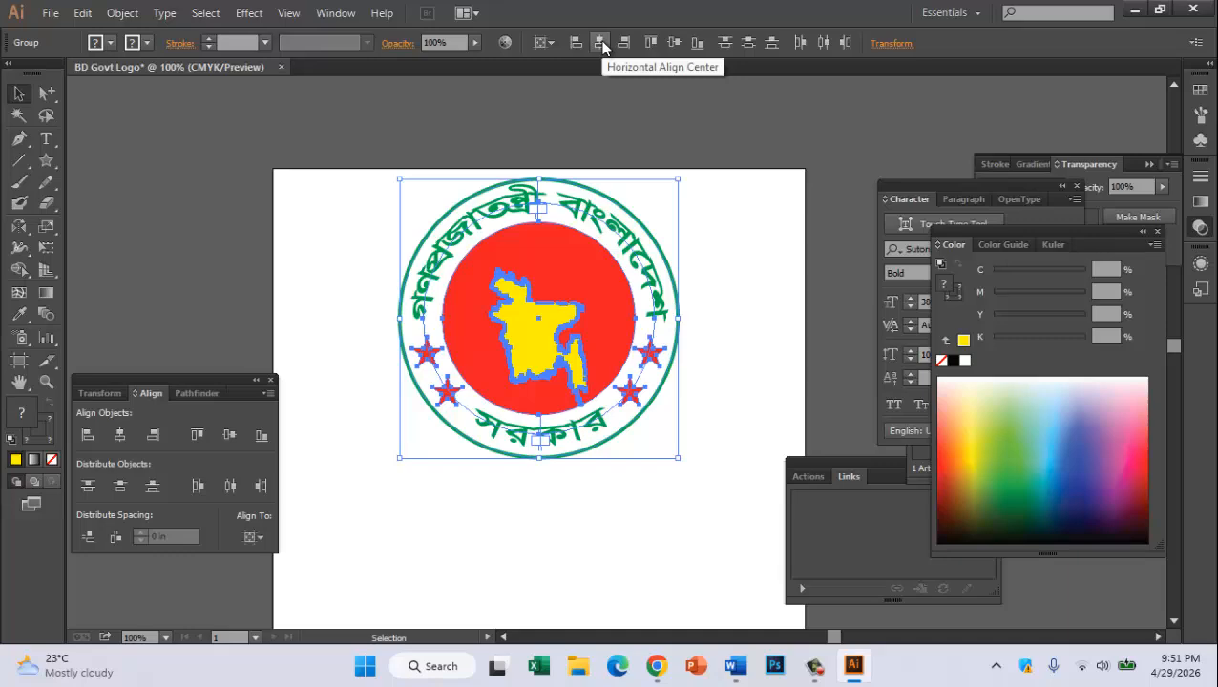
pyautogui.click(674, 43)
pyautogui.scroll(-6, 655, 364)
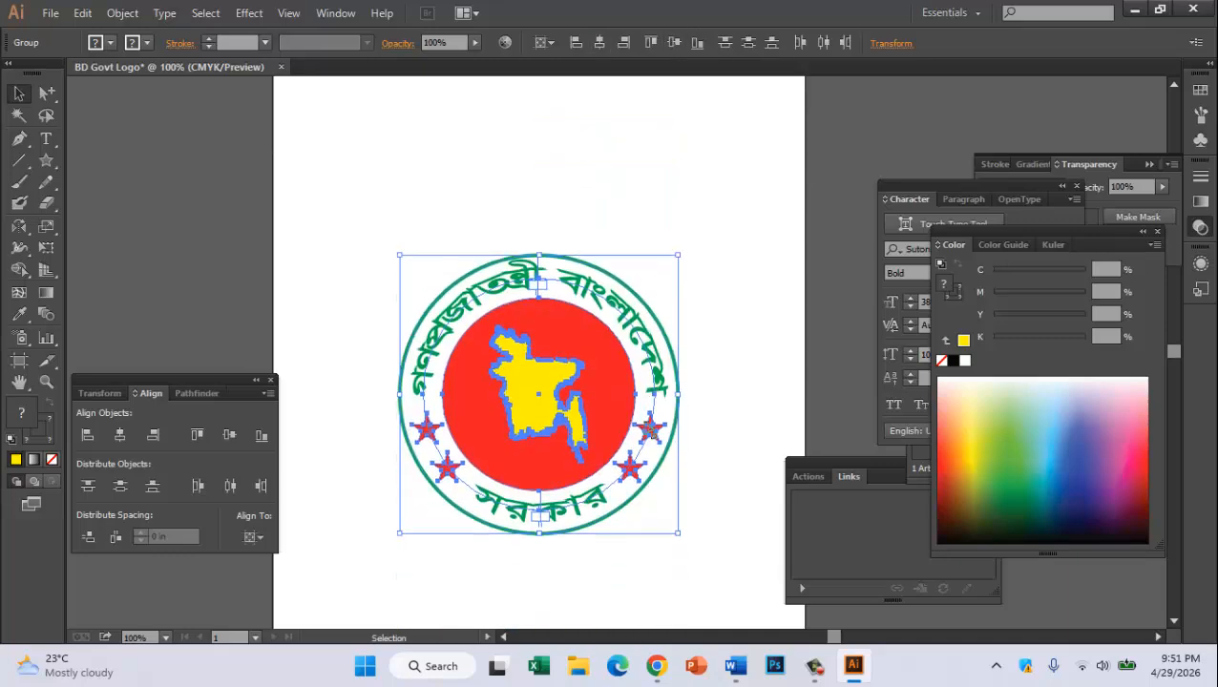
pyautogui.click(601, 449)
pyautogui.doubleClick(618, 327)
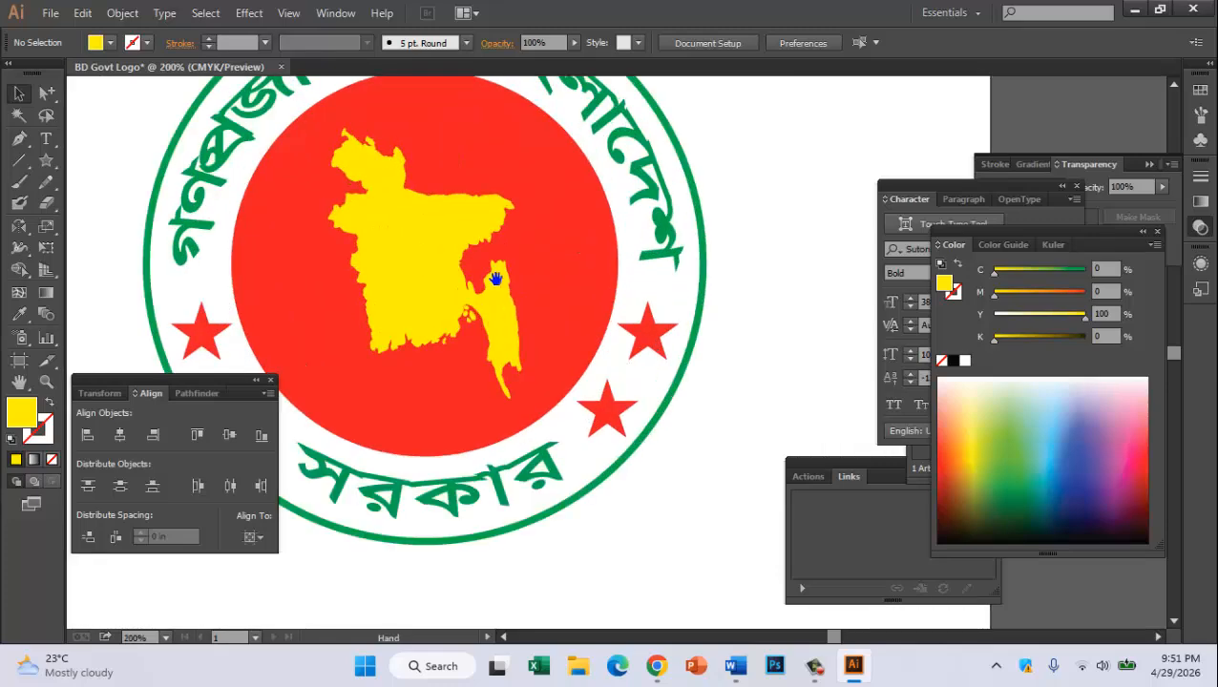
pyautogui.moveTo(497, 275); pyautogui.dragTo(579, 372)
pyautogui.hotkey('ctrl', '-')
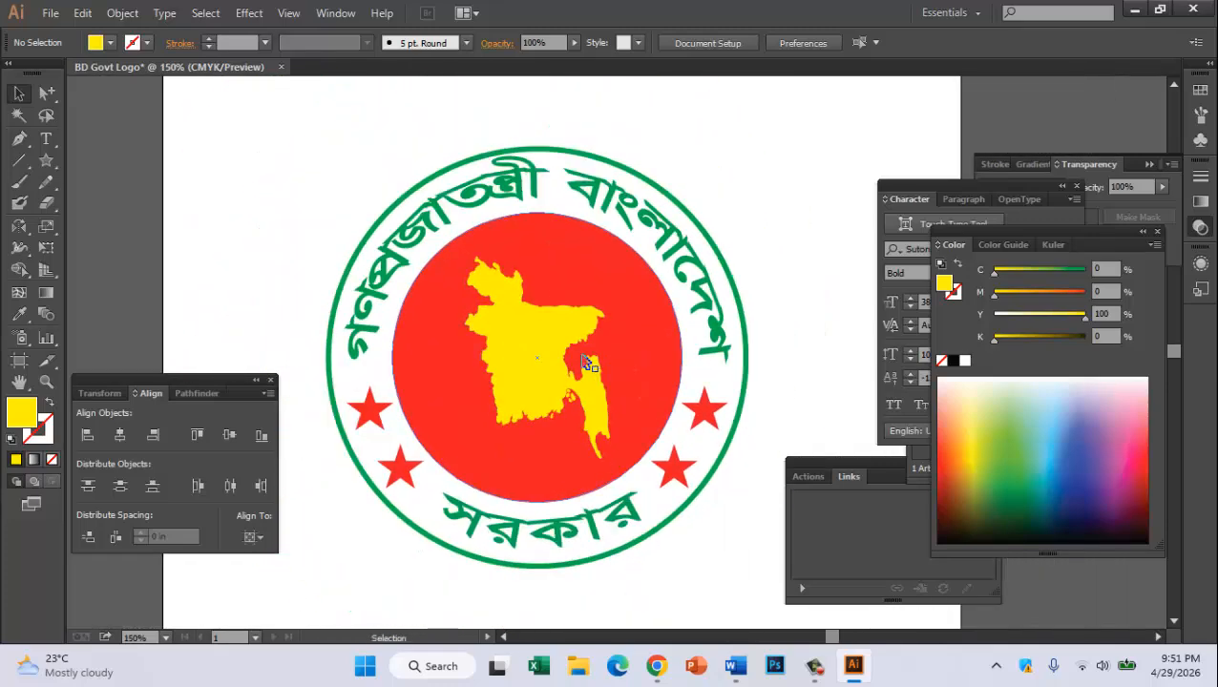